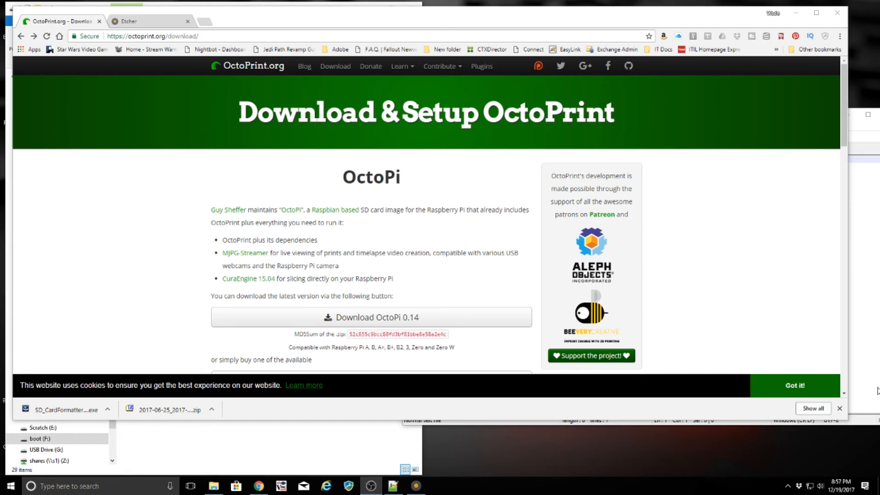
Dismiss Chrome's recent-downloads bar below the OctoPrint.org Download & Setup page
left_click(841, 408)
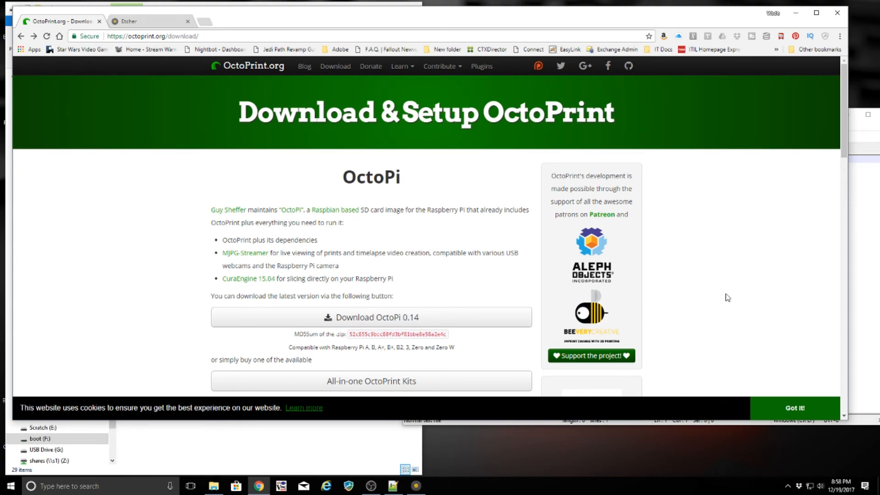
scroll(765, 344, "down", 12)
scroll(739, 339, "down", 9)
scroll(735, 335, "up", 1)
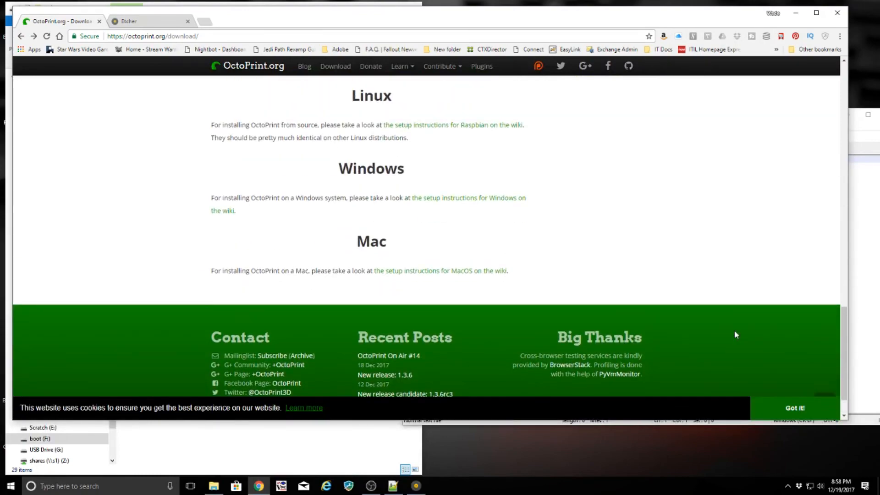
scroll(736, 335, "up", 20)
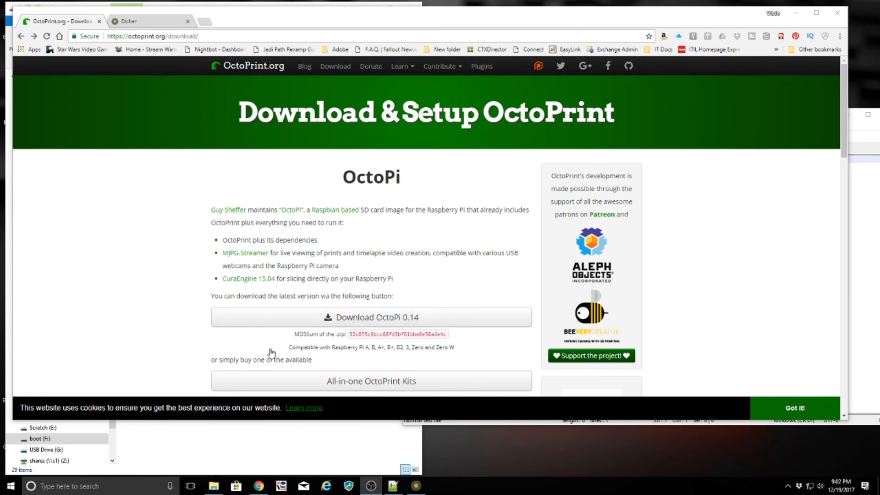
Switch to the etcher.io tab, then bring the boot (F:) File Explorer window forward
left_click(164, 23)
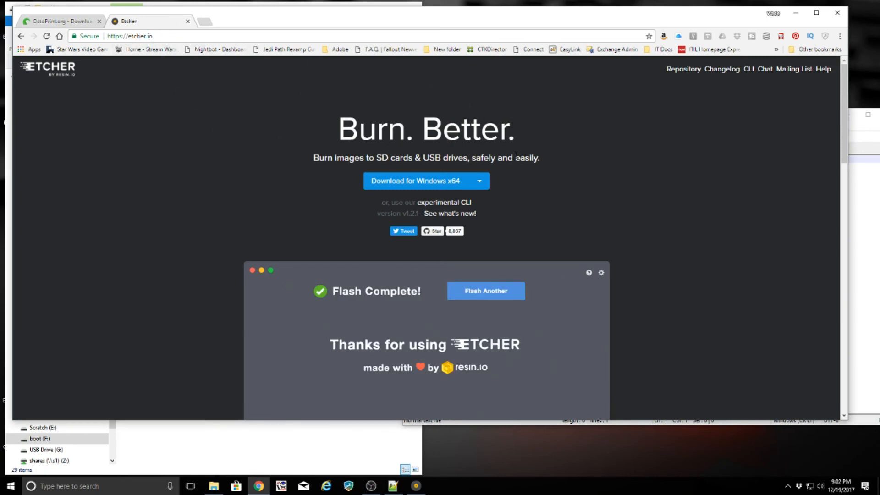
left_click(281, 444)
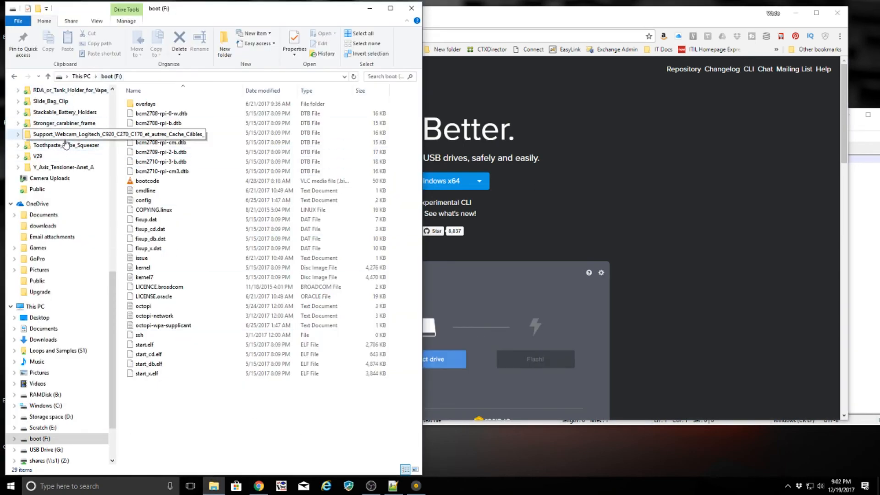
Open the Dropbox 'Octopi and etcher' folder in File Explorer, then bring Etcher to the front
scroll(68, 145, "up", 1)
scroll(68, 145, "up", 1)
left_click(66, 101)
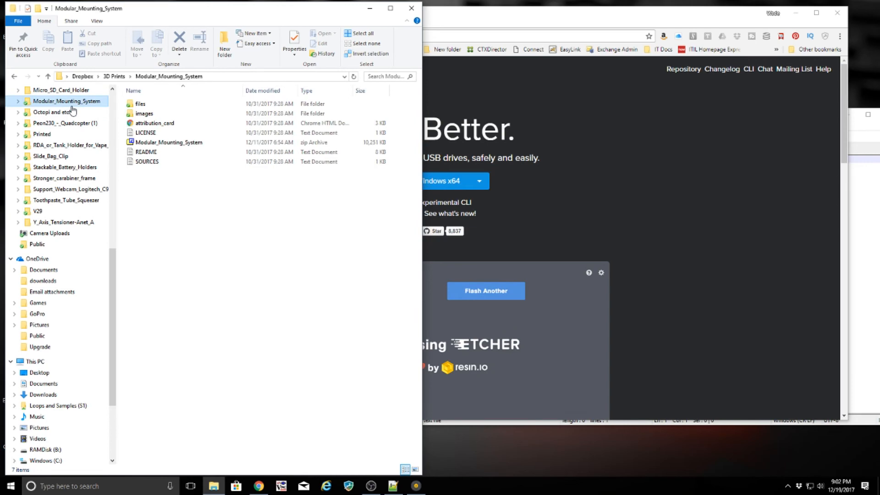
left_click(67, 113)
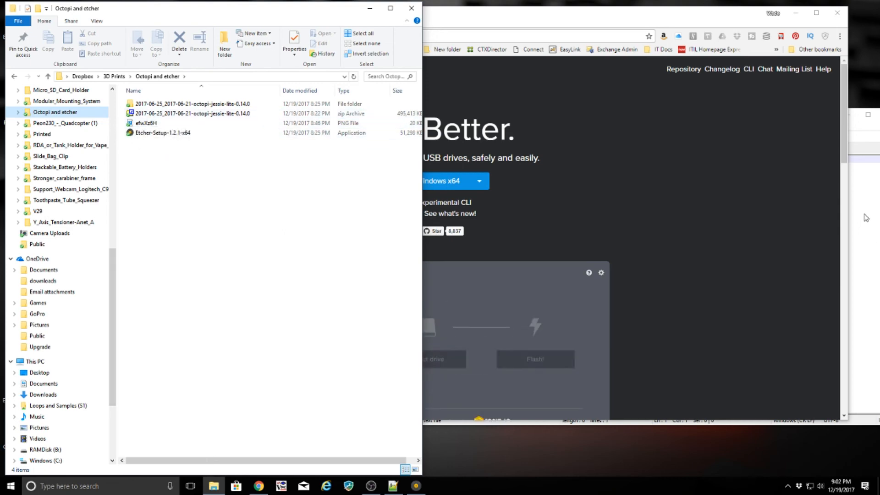
left_click(867, 218)
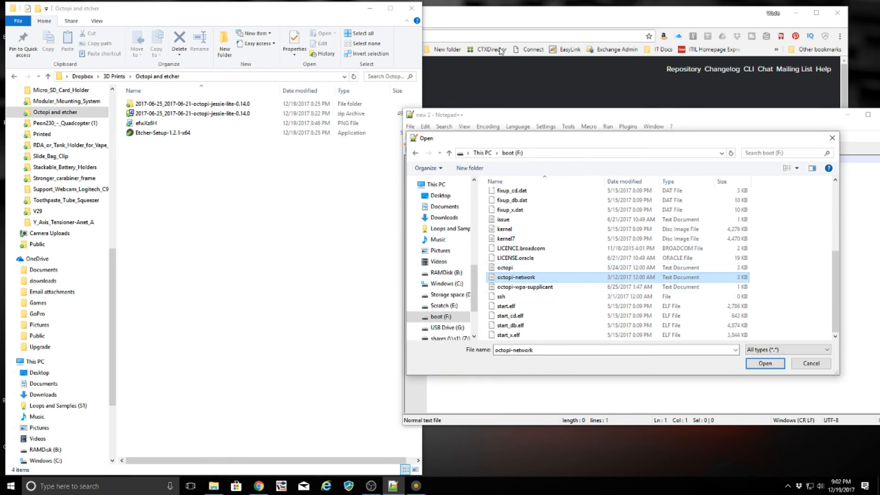
left_click(423, 486)
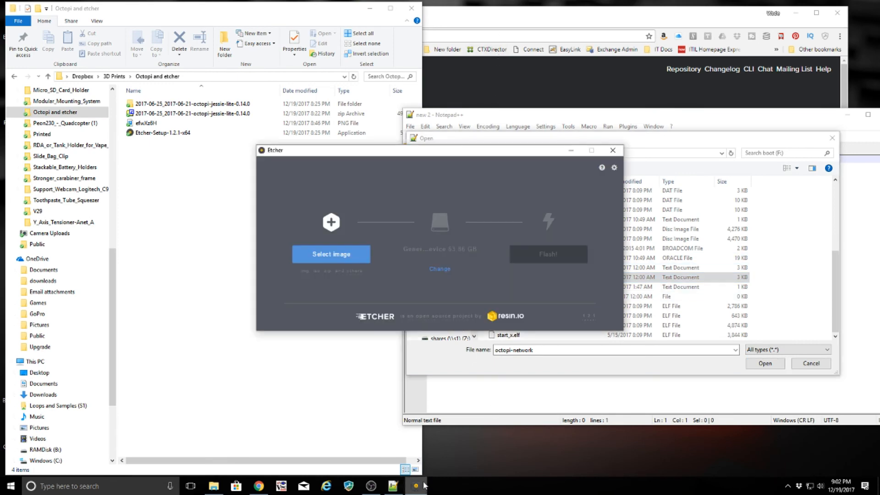
Load the 2017-06-21 OctoPi 0.14.0 image into Etcher and list the boot (F:) card's files
left_click(344, 255)
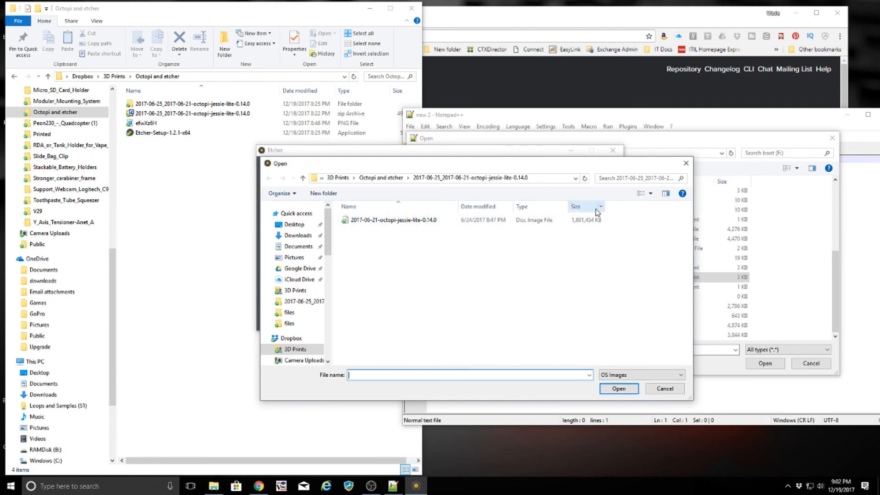
left_click(409, 221)
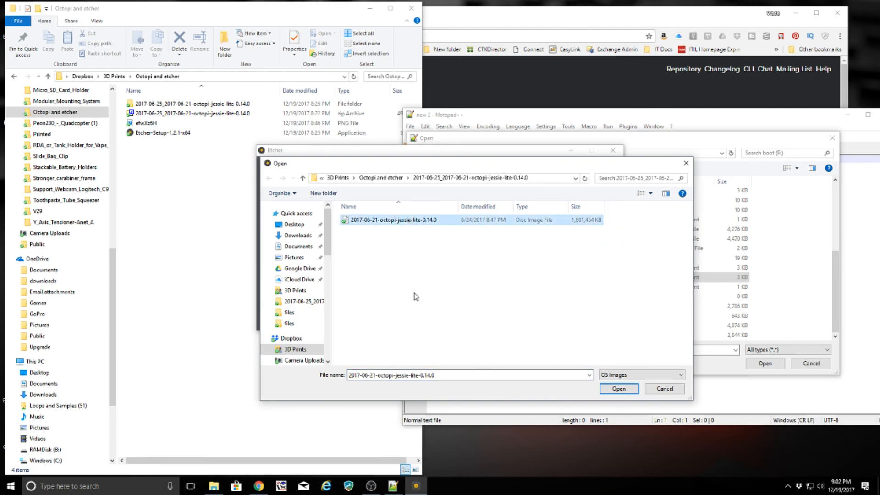
left_click(628, 389)
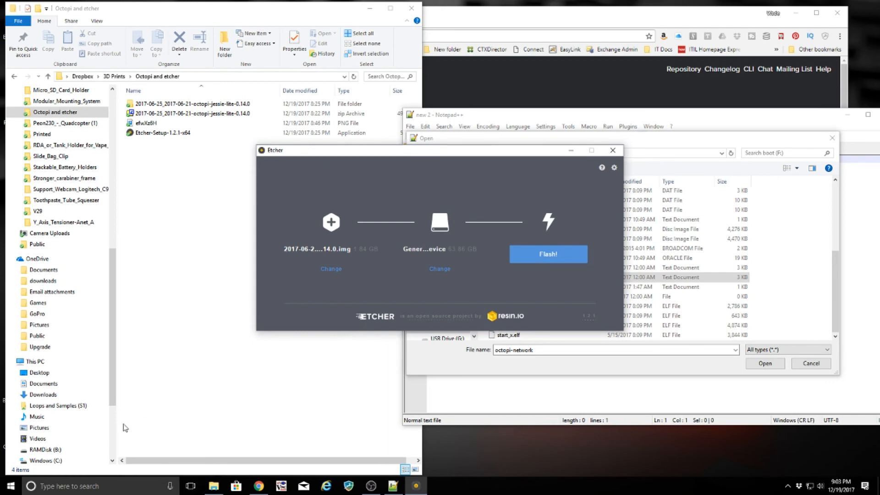
scroll(59, 451, "down", 1)
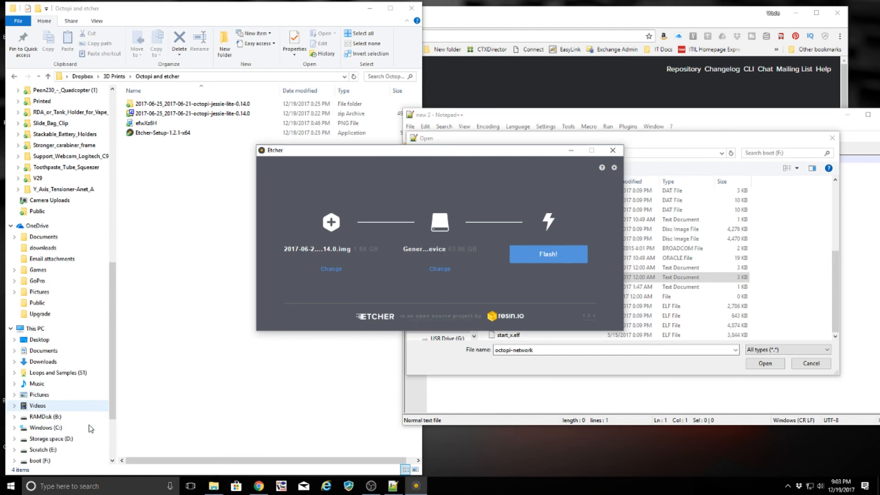
left_click(50, 460)
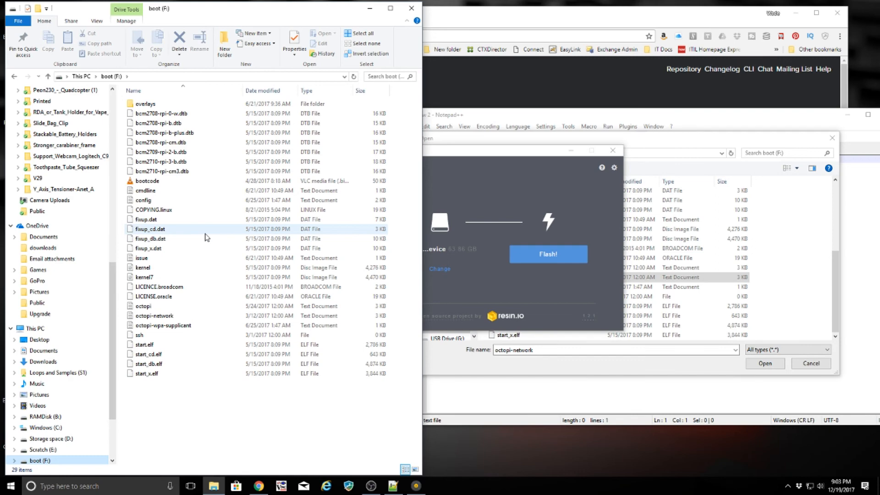
Close Etcher, collapse OneDrive in the navigation pane, and bring Chrome forward
left_click(613, 151)
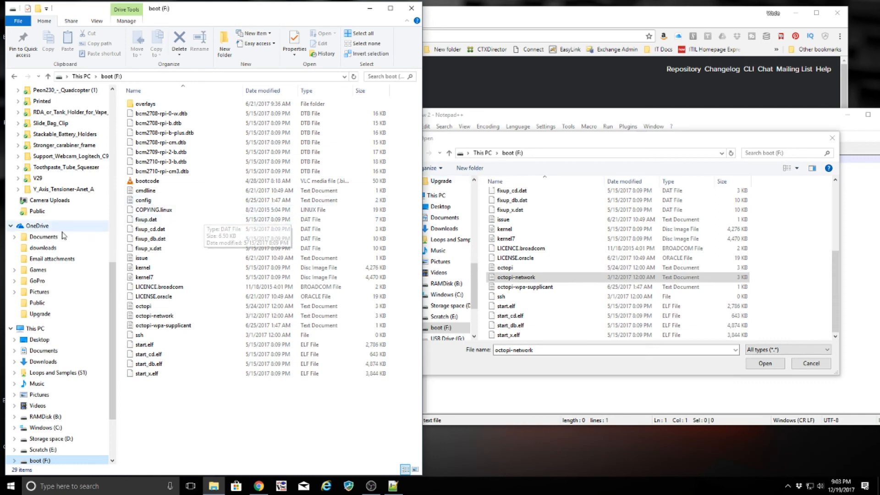
left_click(11, 226)
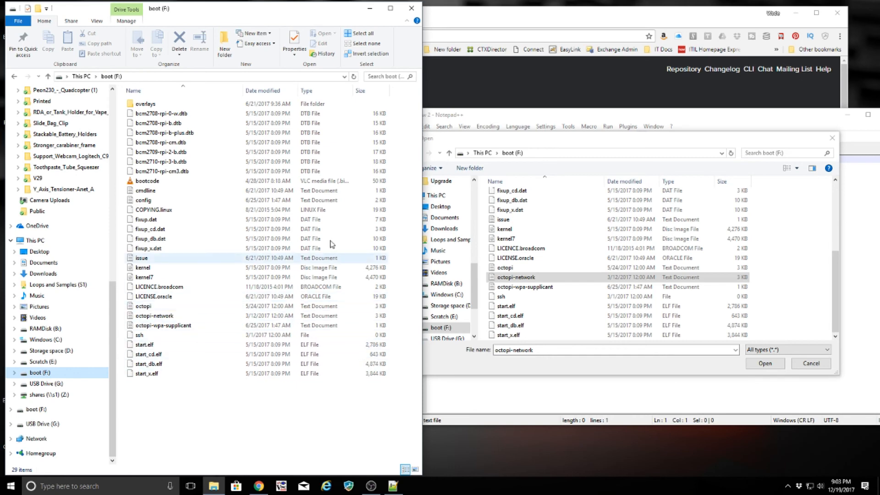
left_click(572, 17)
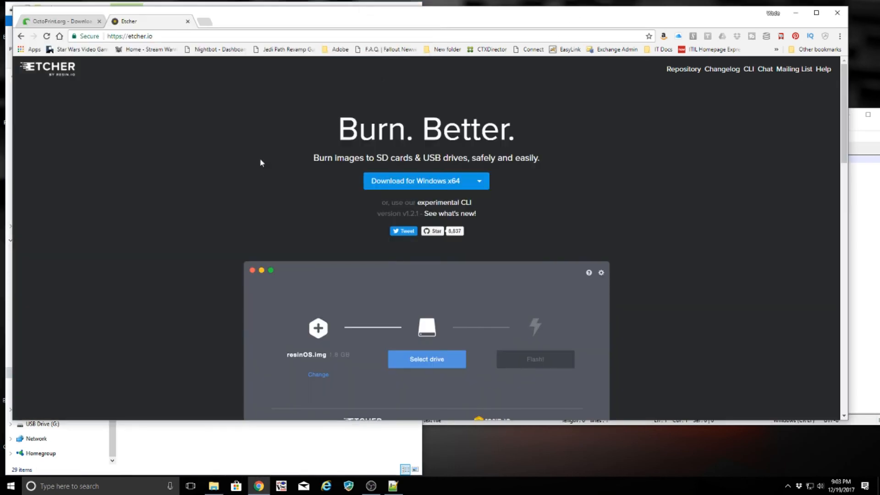
Scroll the OctoPrint.org tab to 'Getting Started with OctoPi', then bring File Explorer forward
left_click(68, 22)
scroll(412, 272, "down", 8)
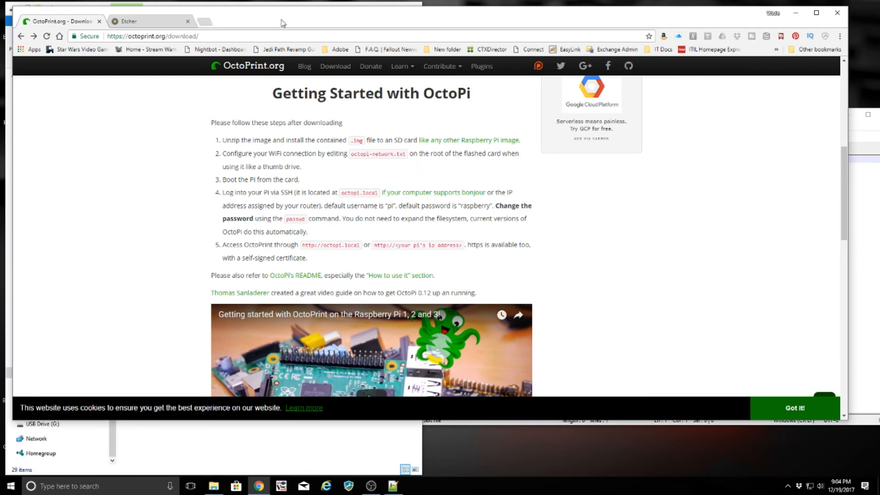
left_click(284, 4)
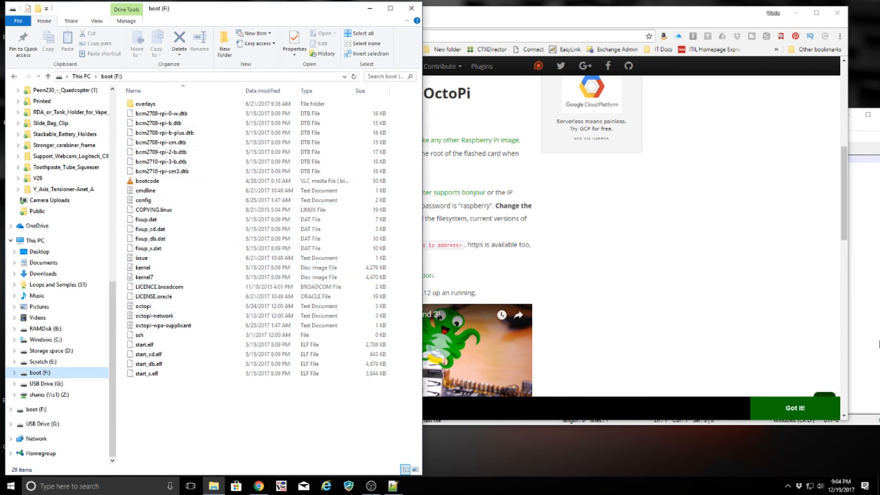
Open F:\octopi-network.txt in Notepad++ and scroll to its WPA/WPA2 wifi block
left_click(860, 245)
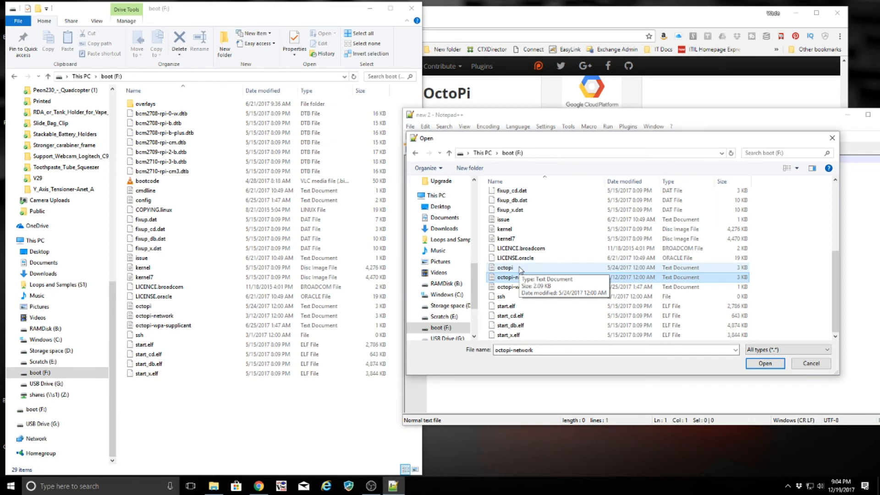
left_click(765, 363)
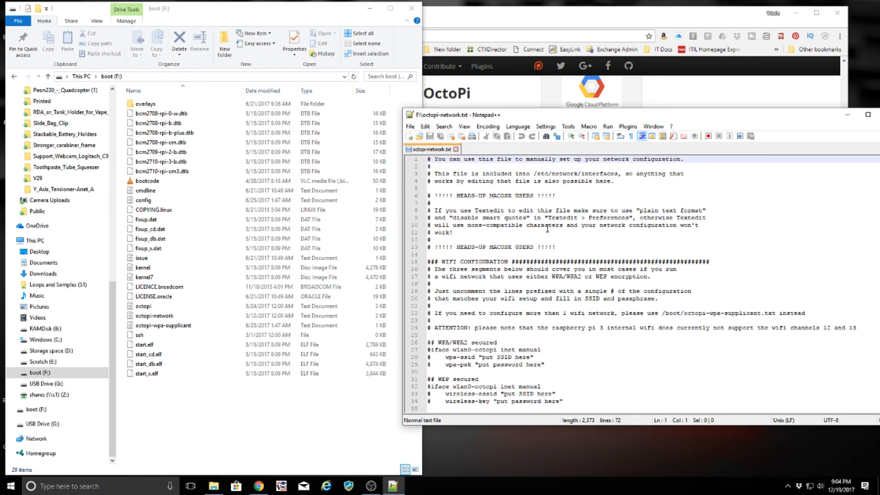
scroll(547, 229, "down", 4)
scroll(547, 229, "down", 1)
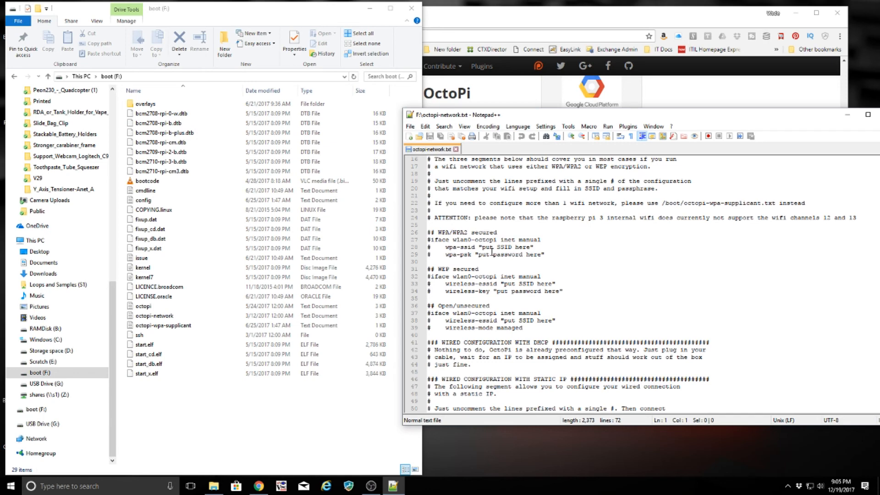
Uncomment the WPA/WPA2 iface, wpa-ssid and wpa-psk lines in octopi-network.txt
left_click(431, 240)
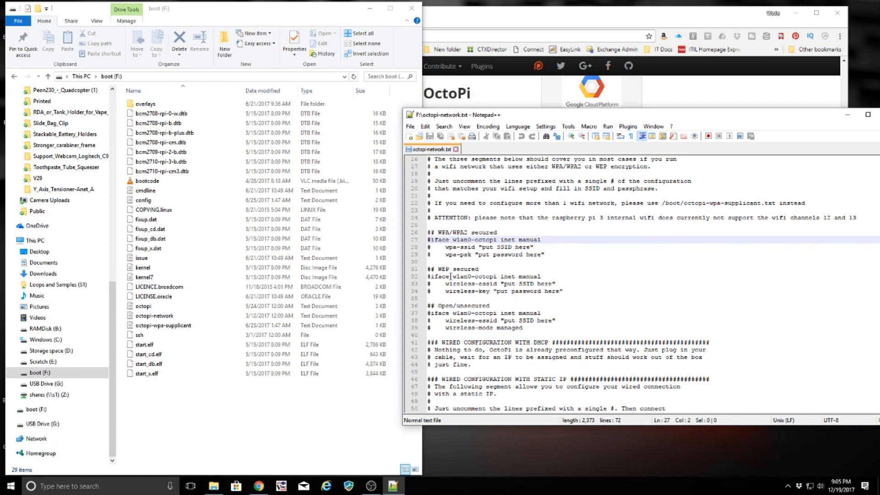
key("BackSpace")
left_click(431, 247)
key("BackSpace")
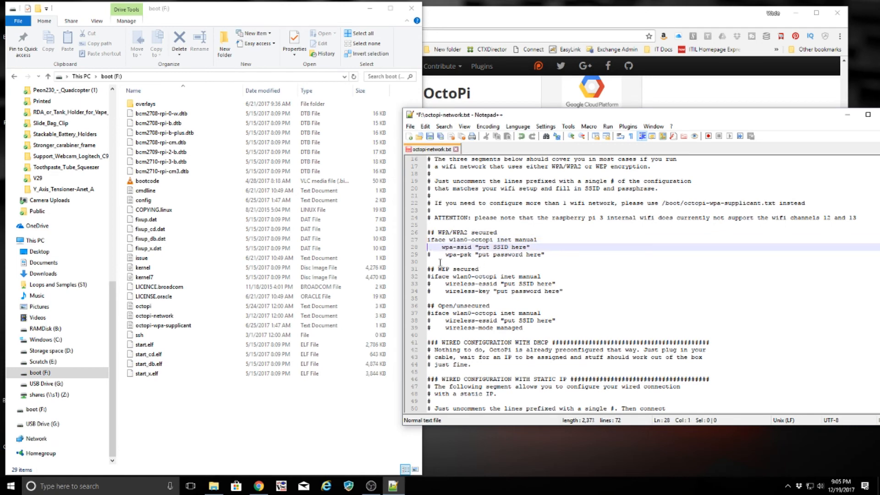
left_click(431, 255)
key("BackSpace")
Set wpa-ssid to MyWifi and enter the wifi password, then return to Chrome
left_click(526, 247)
key("BackSpace")
key("BackSpace")
key("BackSpace")
key("BackSpace")
key("BackSpace")
key("BackSpace")
key("BackSpace")
key("BackSpace")
key("BackSpace")
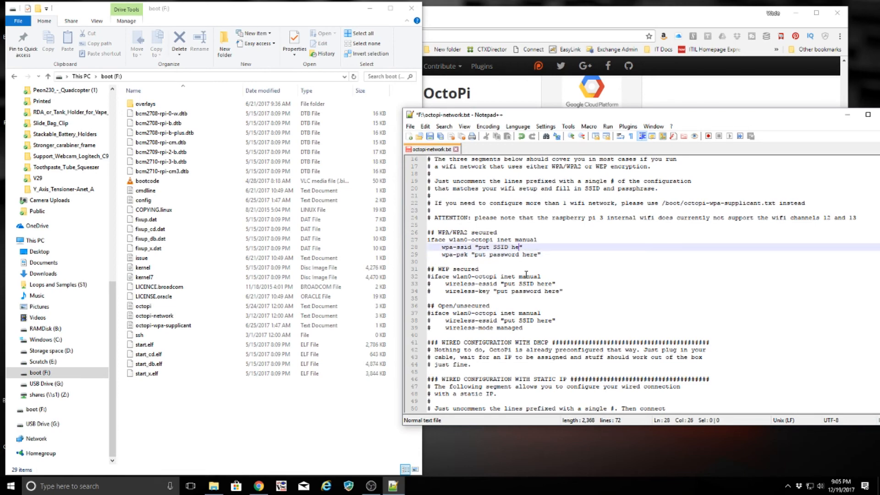
key("BackSpace")
key("BackSpace")
key("BackSpace")
key("BackSpace")
type("MyWifi")
left_click(536, 255)
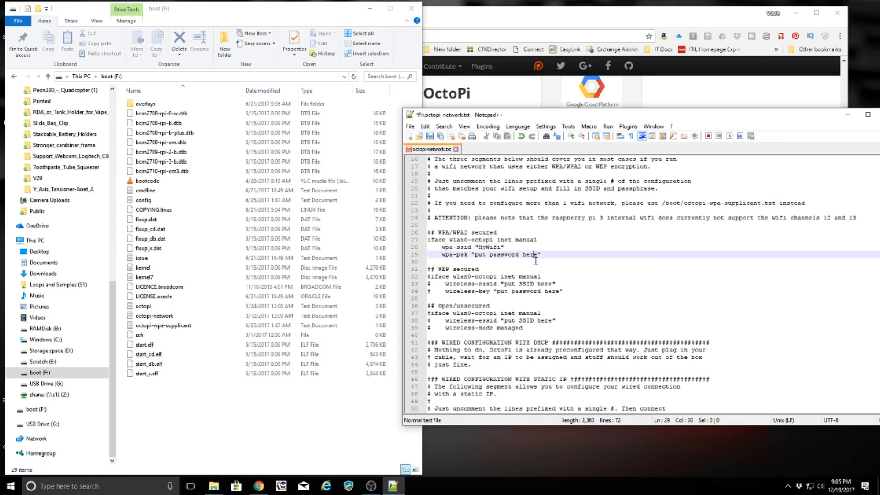
key("BackSpace")
key("BackSpace")
key("BackSpace")
key("BackSpace")
key("BackSpace")
key("BackSpace")
key("BackSpace")
key("BackSpace")
key("BackSpace")
key("BackSpace")
key("BackSpace")
key("BackSpace")
key("BackSpace")
key("BackSpace")
key("BackSpace")
key("BackSpace")
key("BackSpace")
type("MyPassword")
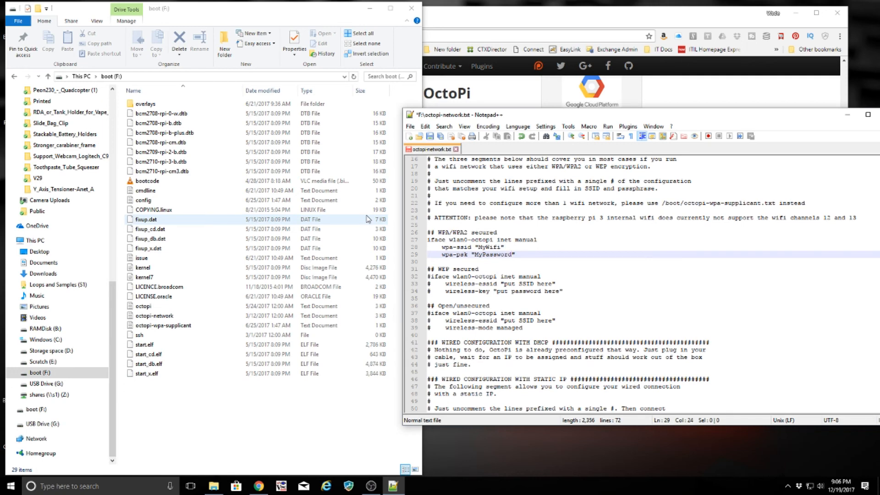
left_click(534, 19)
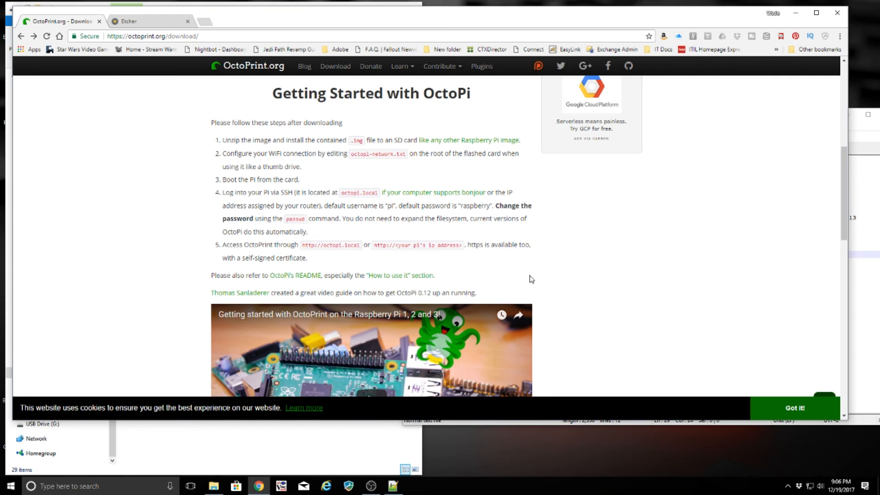
Glance back at the network config file, then switch to the putty.org download tab
scroll(530, 279, "up", 2)
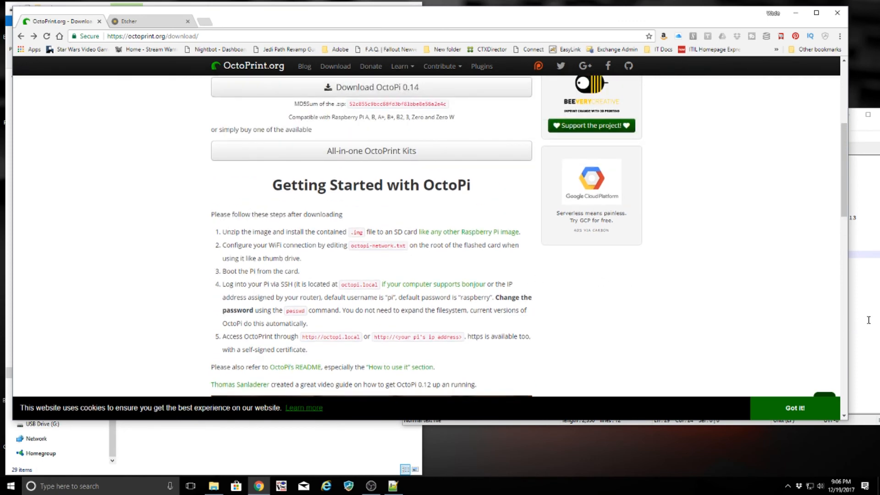
left_click(868, 319)
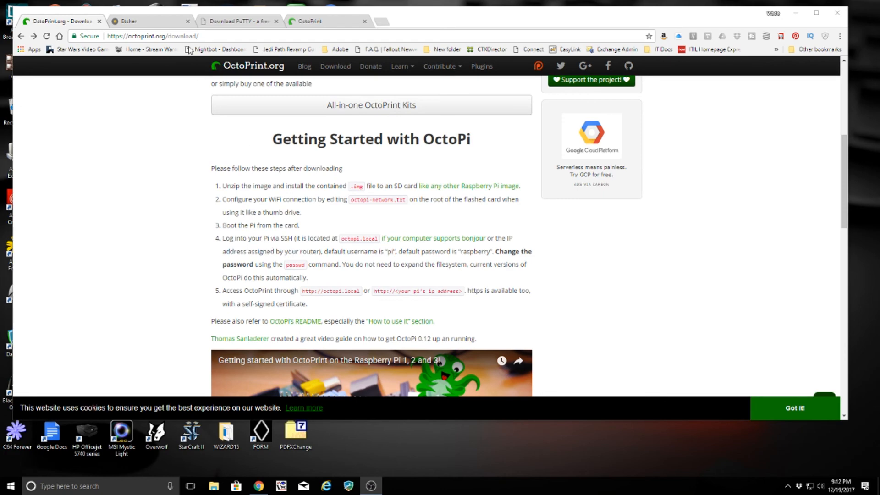
left_click(232, 21)
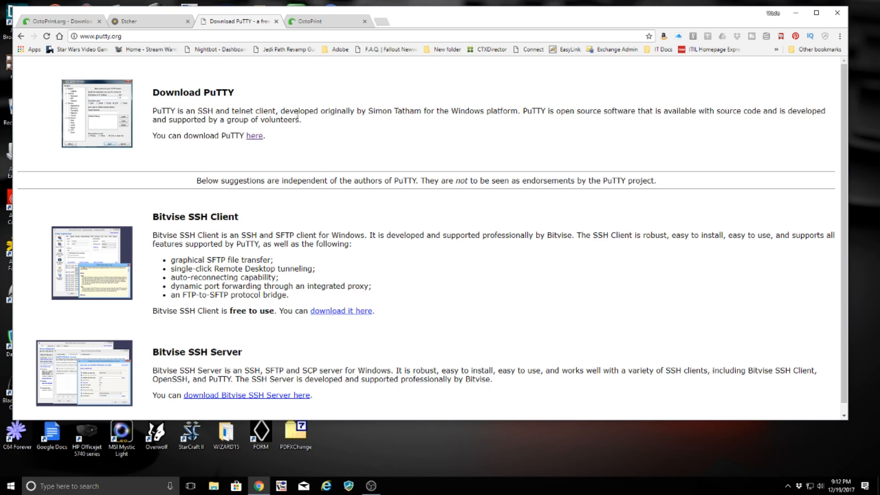
Launch PuTTY (64-bit) from the Start menu and reposition its configuration window
left_click(3, 486)
scroll(94, 334, "down", 15)
scroll(93, 334, "down", 12)
scroll(94, 329, "down", 3)
left_click(73, 346)
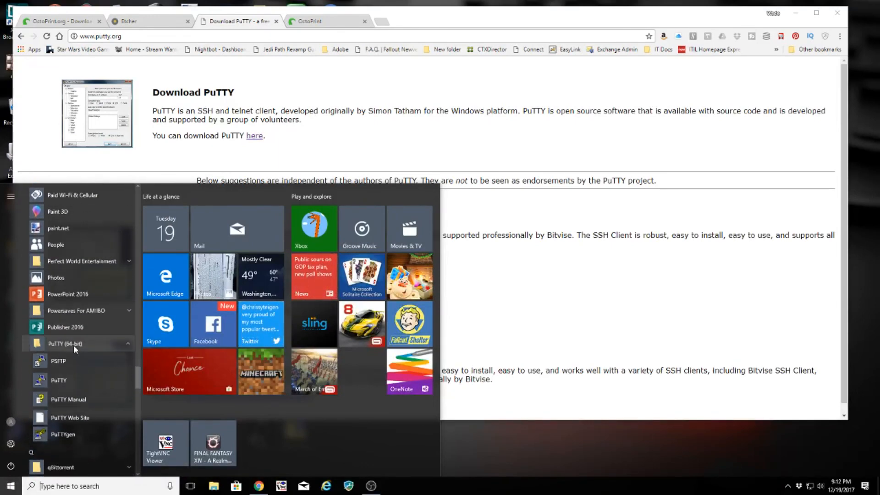
left_click(62, 381)
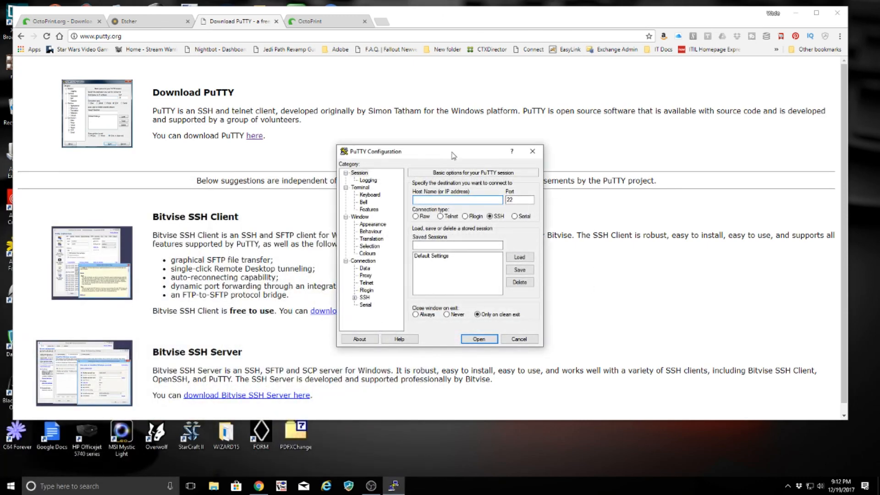
left_click_drag(424, 152, 519, 115)
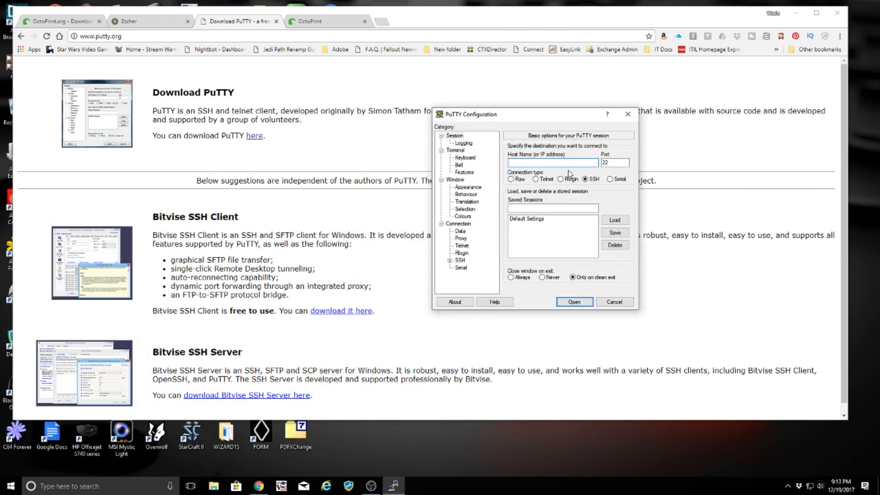
Open an SSH session to 192.168.1.18, close it, and return to the OctoPrint.org tab
type("192.168.1.18")
left_click(574, 303)
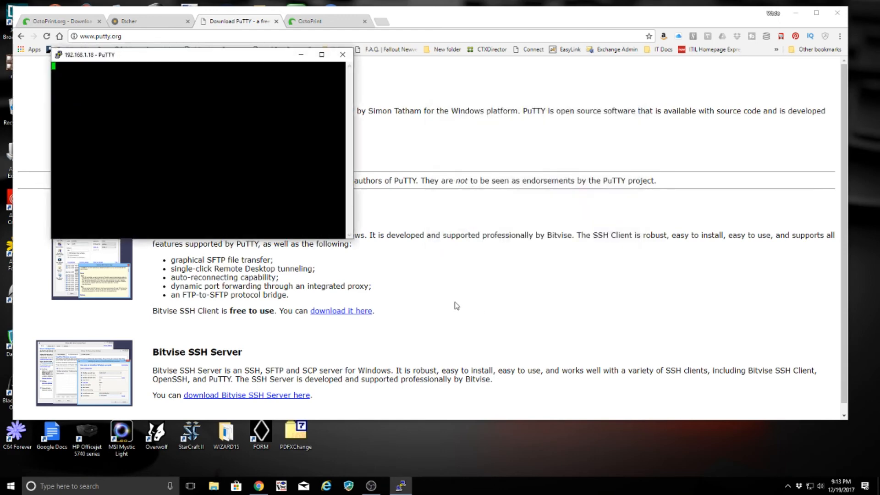
left_click_drag(152, 55, 496, 104)
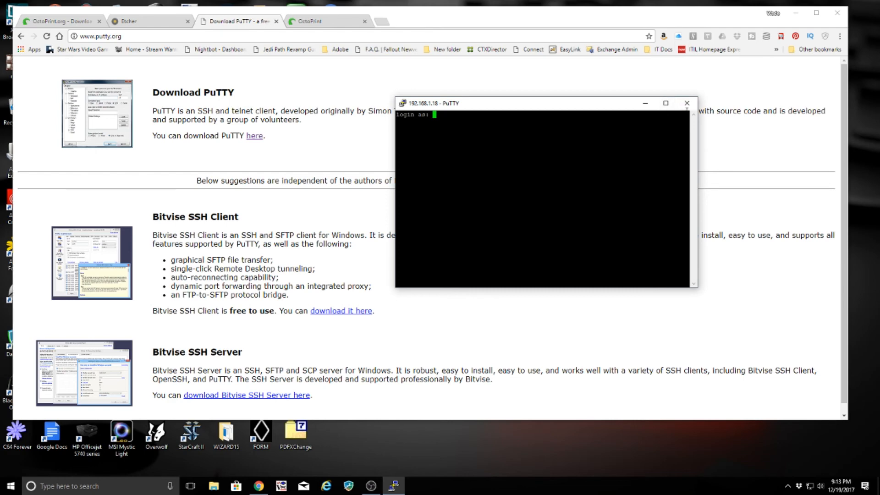
left_click(686, 103)
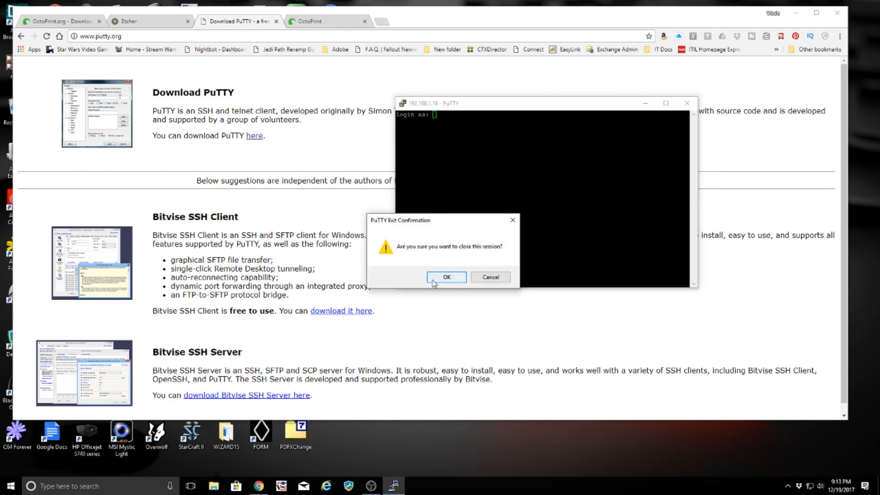
left_click(445, 276)
left_click(64, 21)
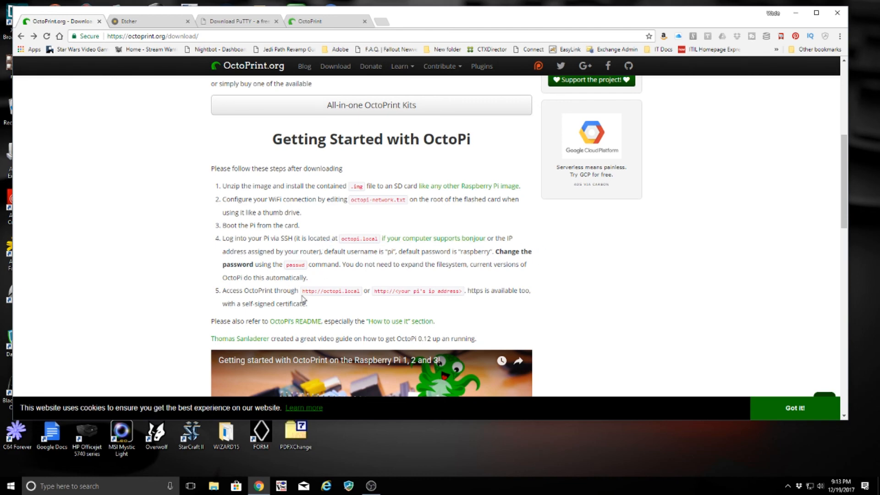
In the OctoPrint setup wizard, enter the admin account's username, then its password twice
left_click(311, 23)
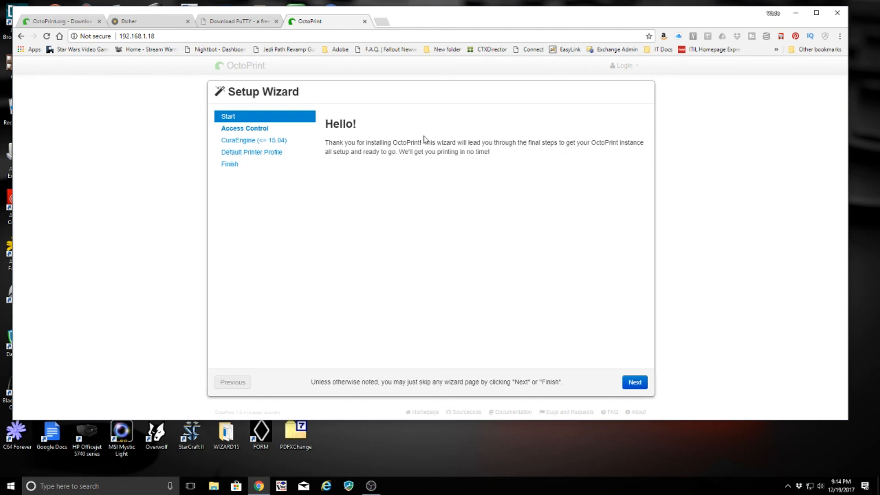
left_click(639, 385)
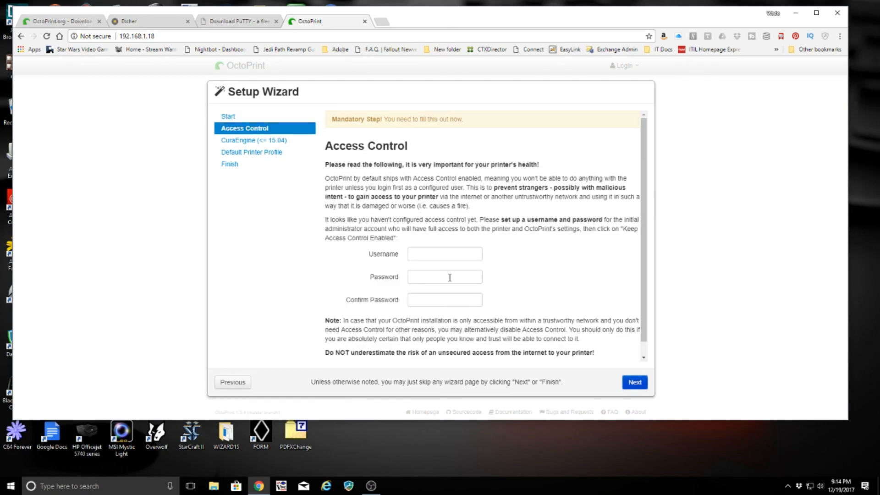
left_click(430, 256)
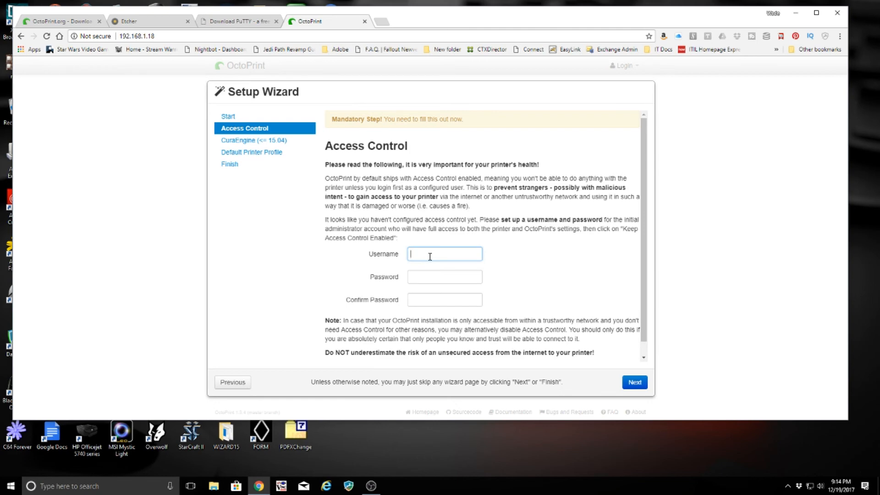
type("wadehamel")
key("Tab")
type("w")
key("BackSpace")
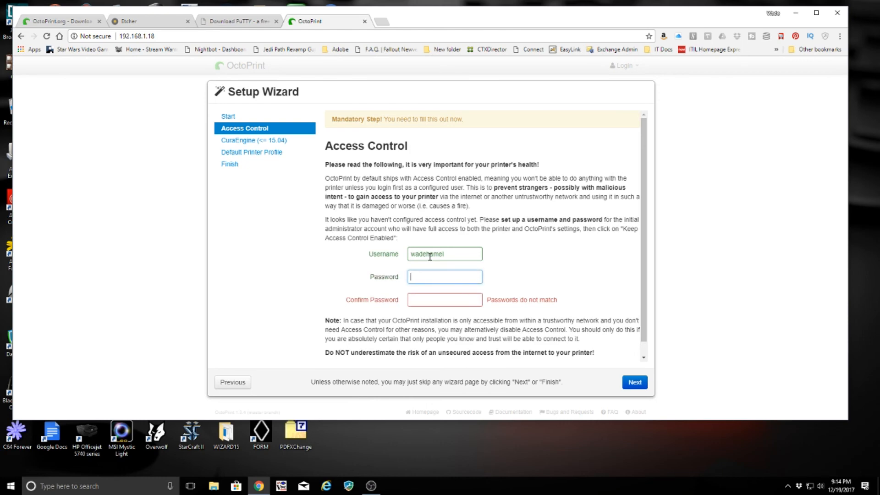
type("•••••••••")
key("Tab")
type("•••••••••")
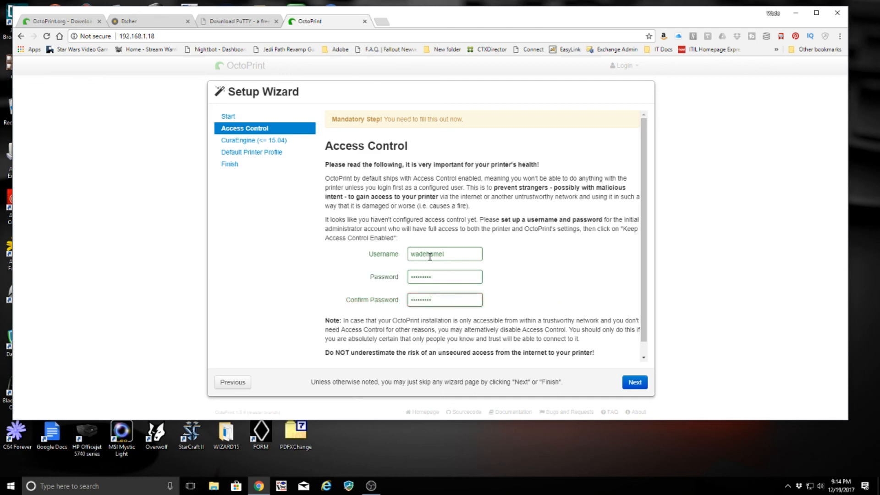
Keep access control enabled for the new admin account and continue to the slicing step
scroll(522, 265, "down", 1)
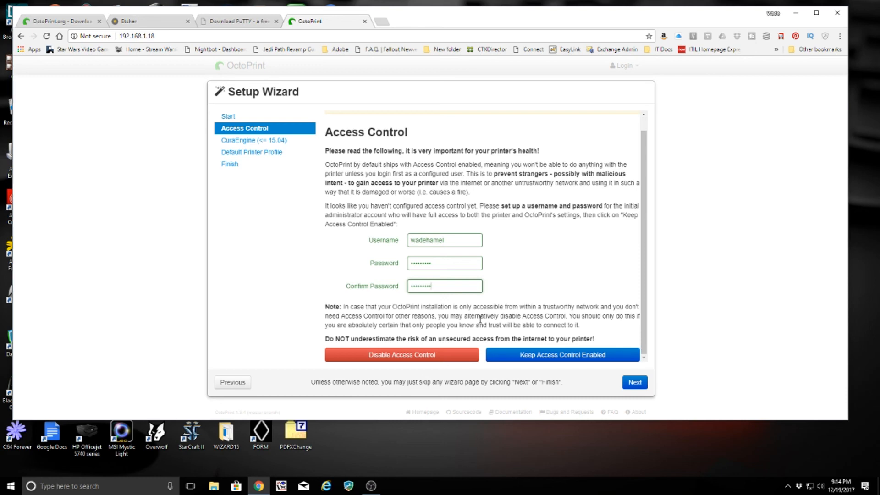
left_click(554, 356)
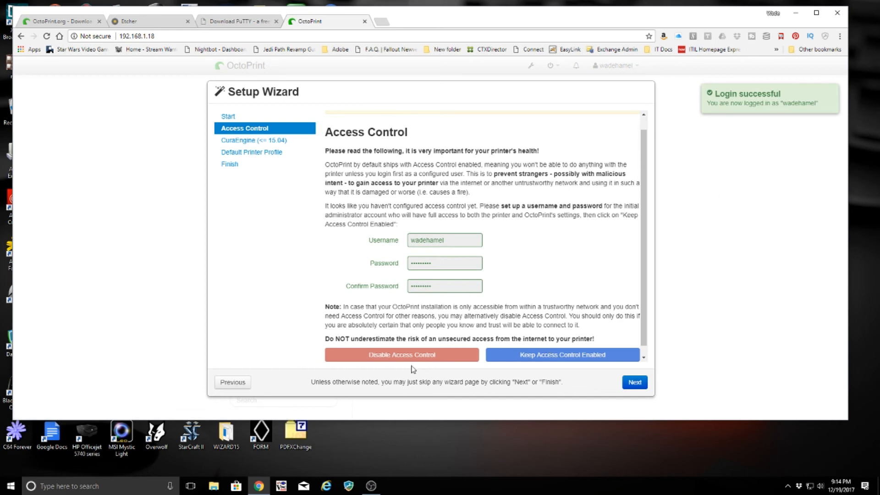
left_click(638, 382)
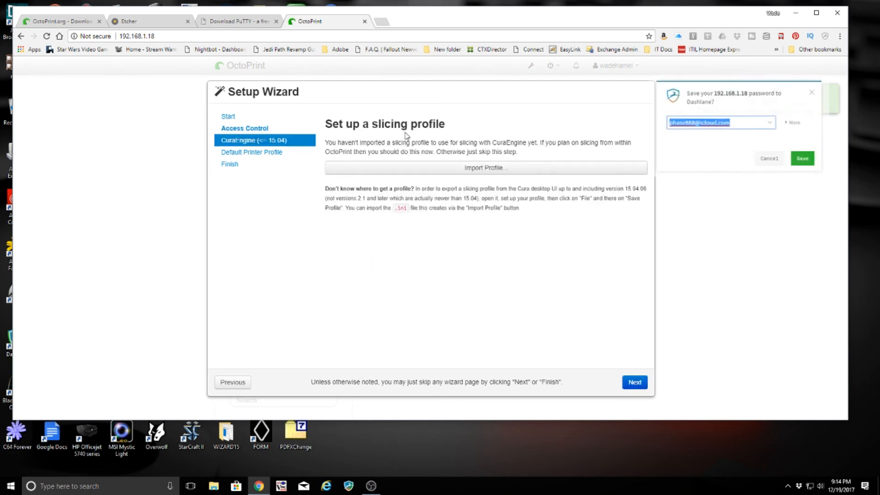
Dismiss the password save prompt, locate Dropbox's Cura profile folder, and open Import Profile
left_click(762, 161)
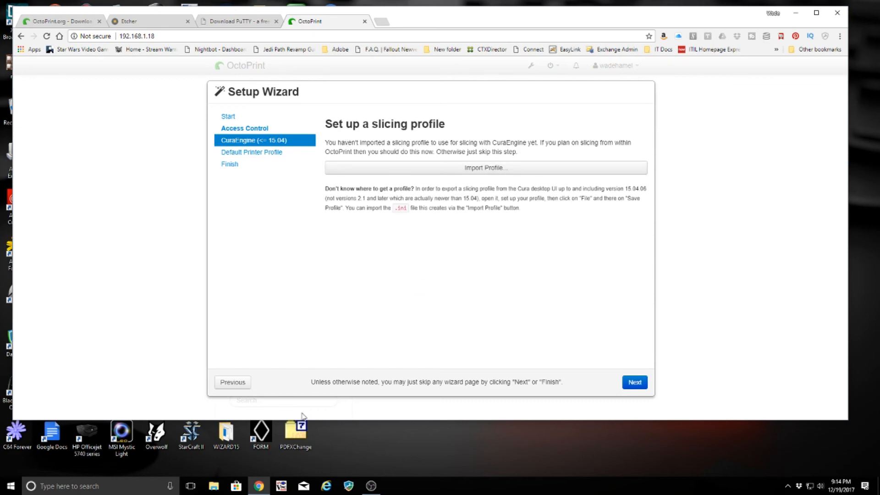
left_click(214, 486)
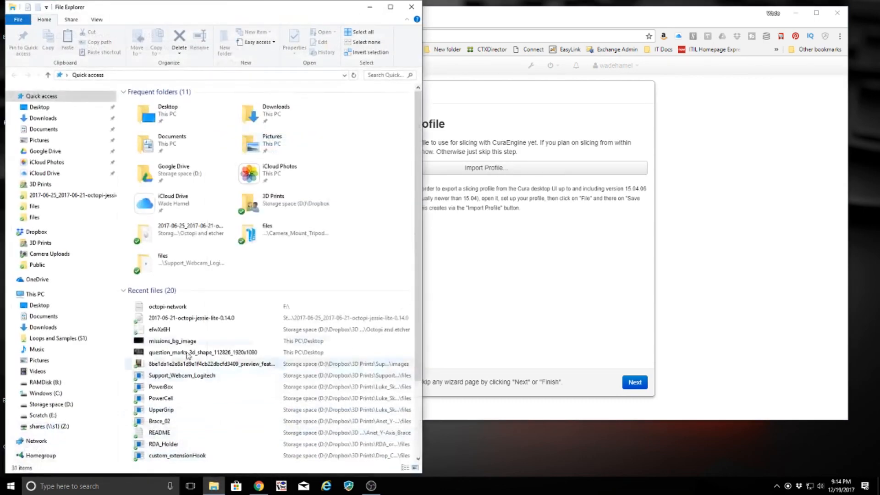
left_click(46, 243)
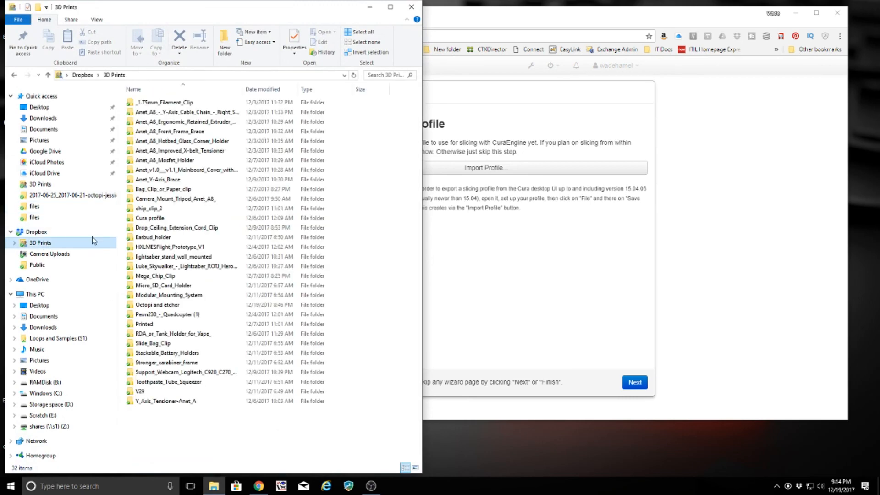
double_click(166, 218)
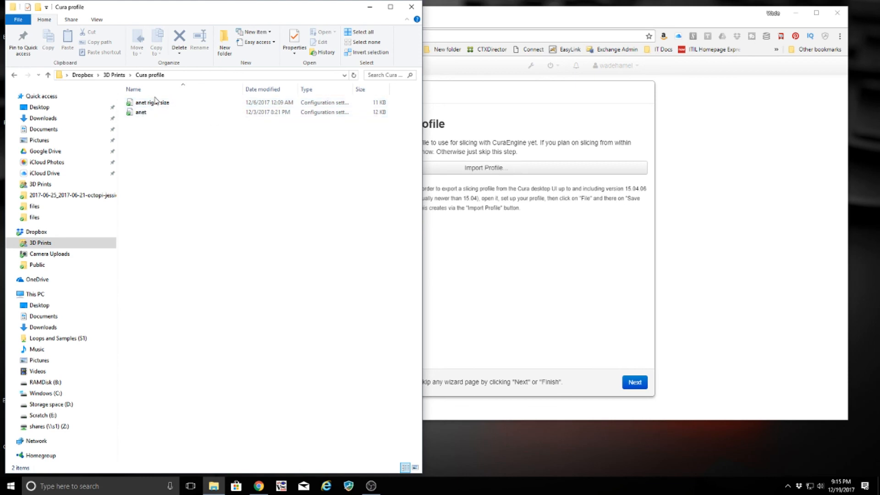
left_click(511, 271)
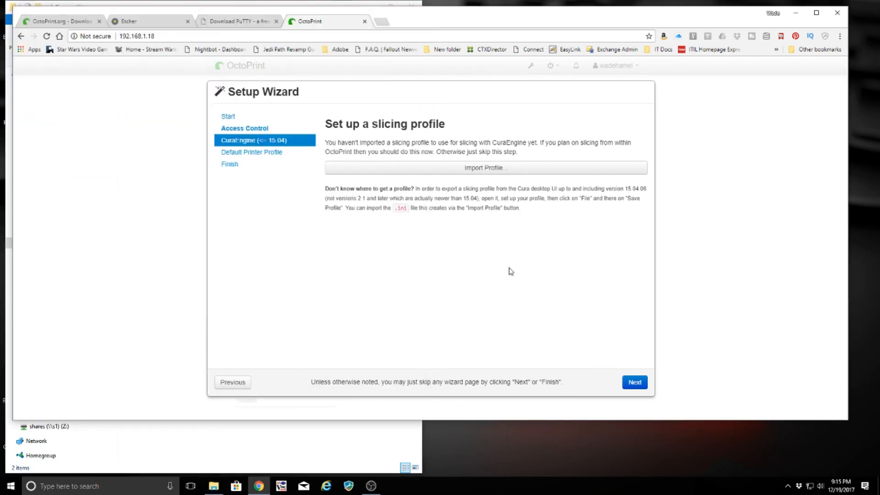
left_click(479, 172)
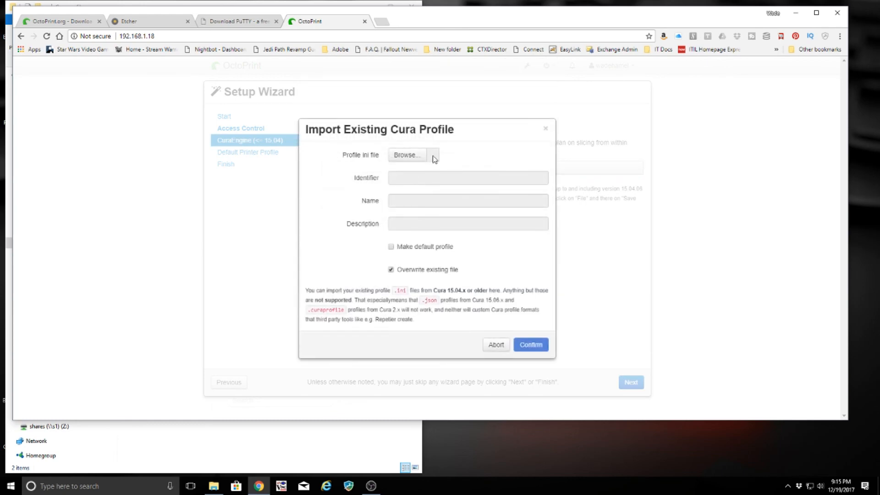
Load anet right size.ini from 3D Prints > Cura profile and tick Make default profile
left_click(411, 155)
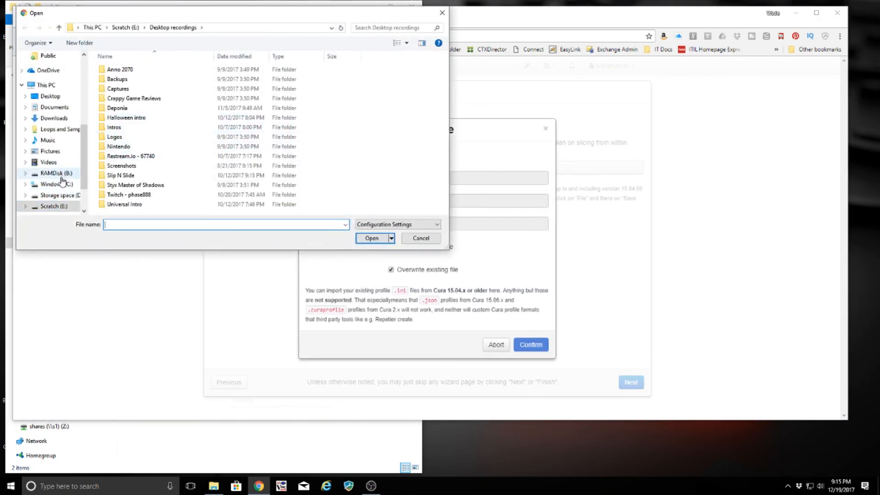
scroll(61, 110, "up", 2)
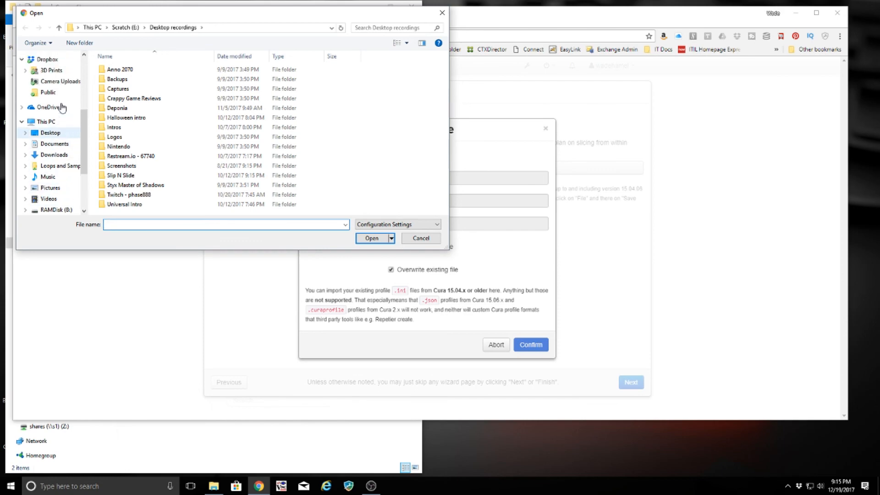
left_click(58, 94)
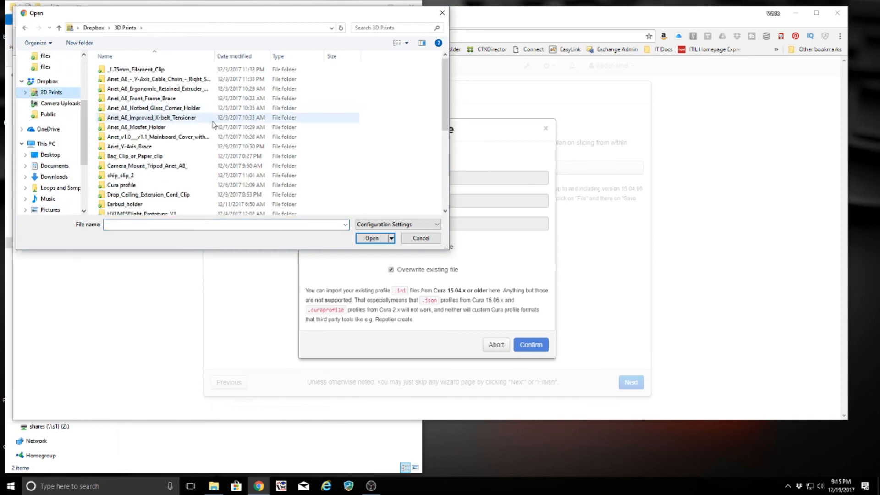
double_click(145, 186)
left_click(137, 71)
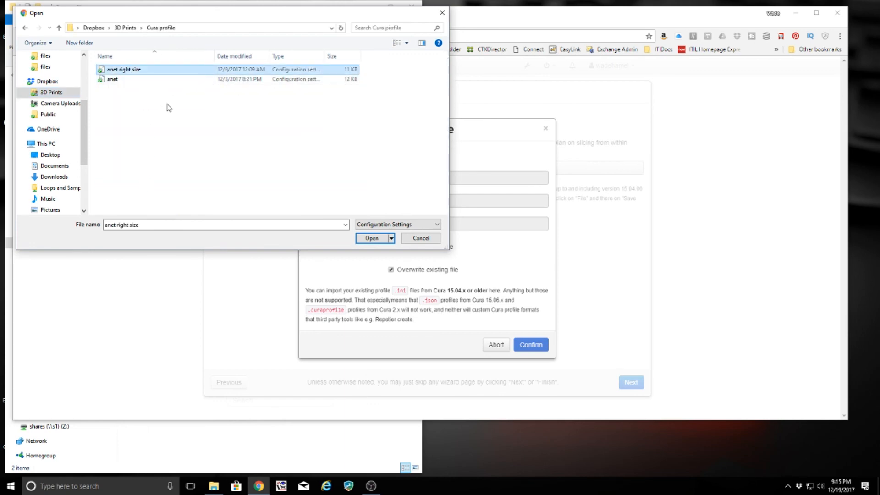
left_click(372, 239)
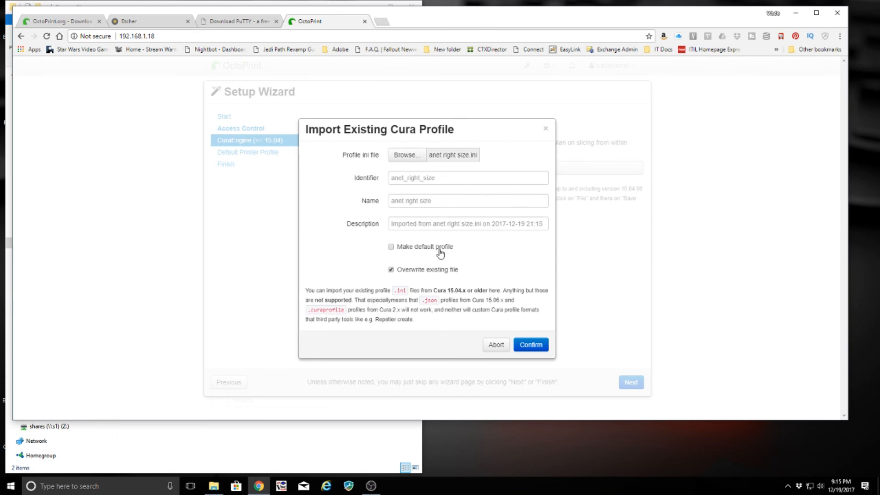
left_click(391, 247)
mouse_move(446, 290)
left_mouse_down()
mouse_move(469, 289)
mouse_move(437, 291)
left_mouse_up()
View the efwXz6H printer-settings screenshot from the Octopi and etcher folder, then close it
left_click(469, 287)
left_click(222, 437)
left_click(14, 76)
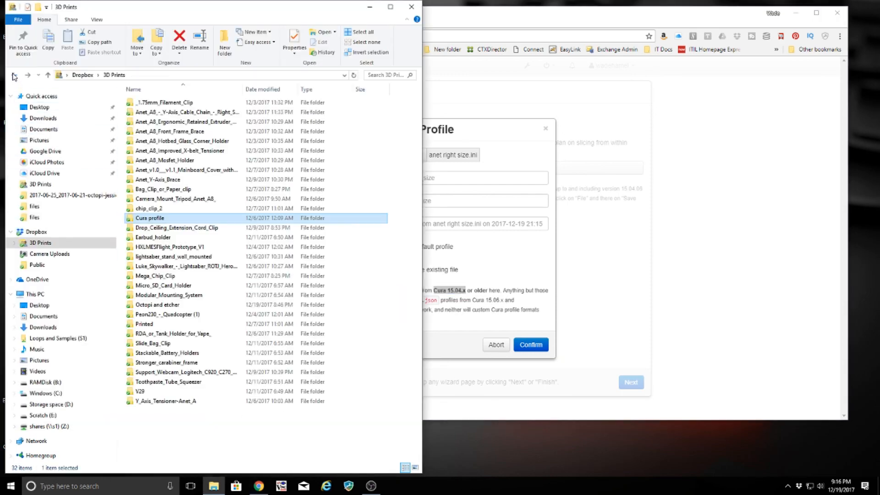
double_click(182, 306)
double_click(146, 121)
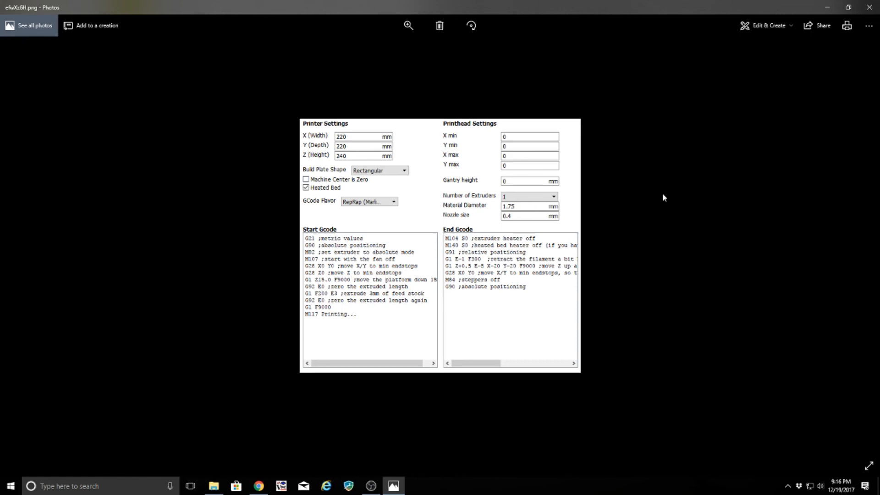
left_click(869, 7)
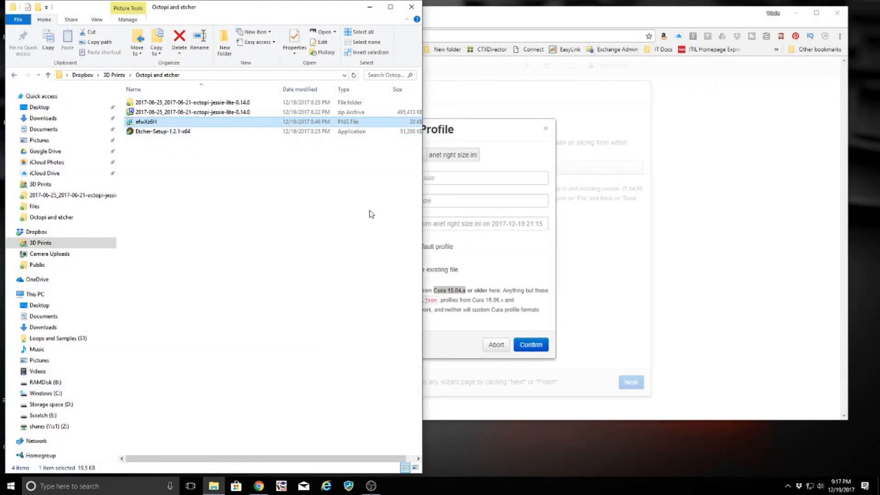
Confirm the anet_right_size profile import and advance to the printer profile step
left_click(492, 133)
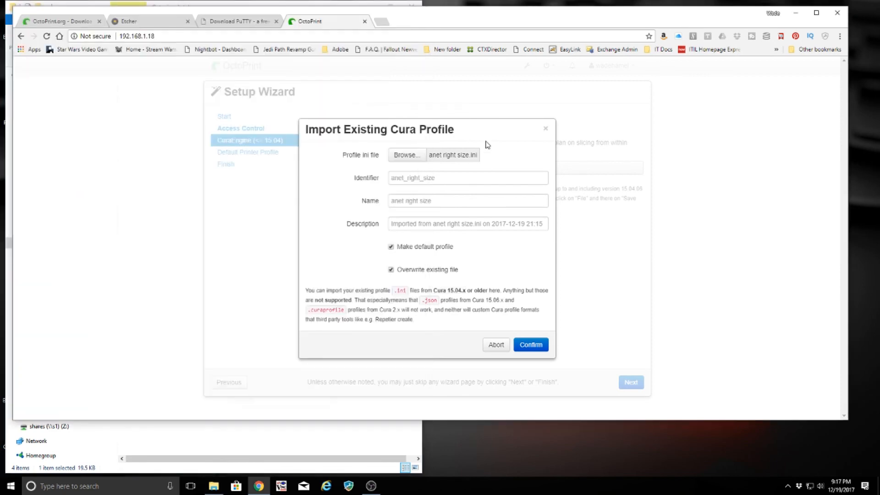
left_click(534, 345)
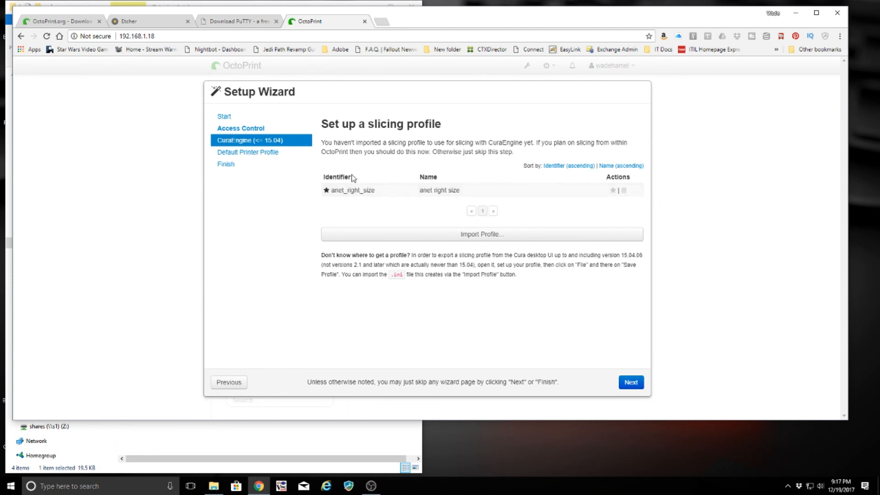
left_click(631, 383)
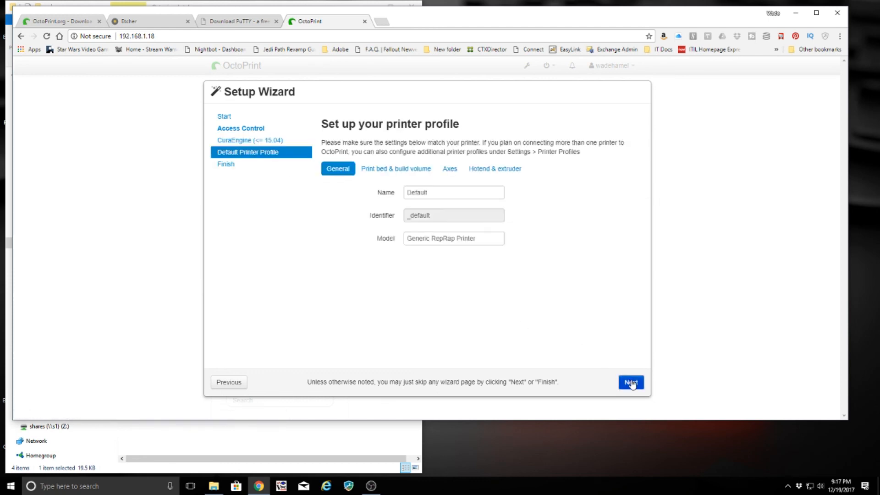
Set the print bed build volume to width 220, depth 220 and height 240 mm
left_click(396, 171)
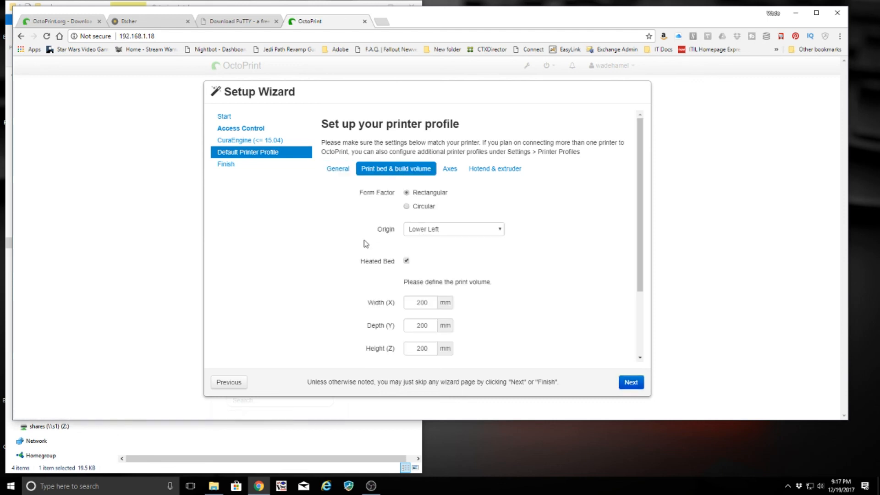
scroll(366, 243, "down", 1)
left_click(428, 256)
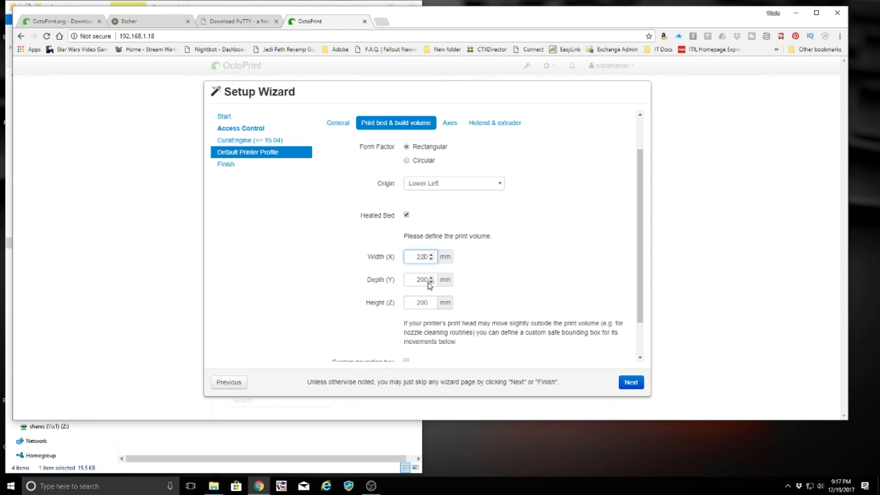
left_click(419, 279)
left_click(419, 303)
scroll(449, 166, "up", 1)
scroll(449, 166, "down", 2)
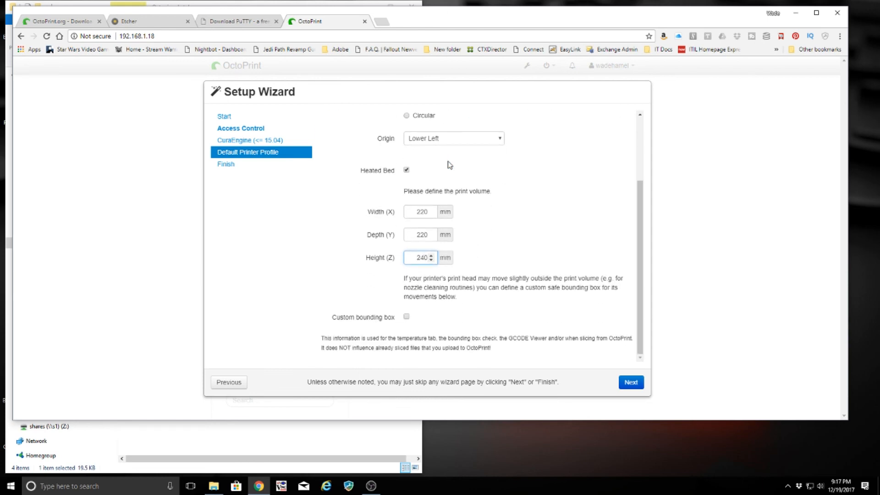
scroll(449, 165, "up", 2)
Review the Axes and Hotend & extruder settings, then advance to the All Done page
left_click(451, 169)
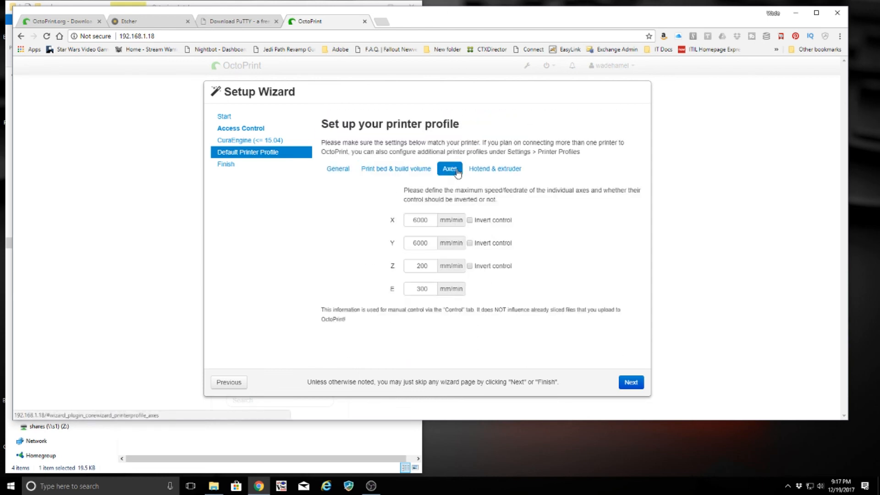
left_click(504, 169)
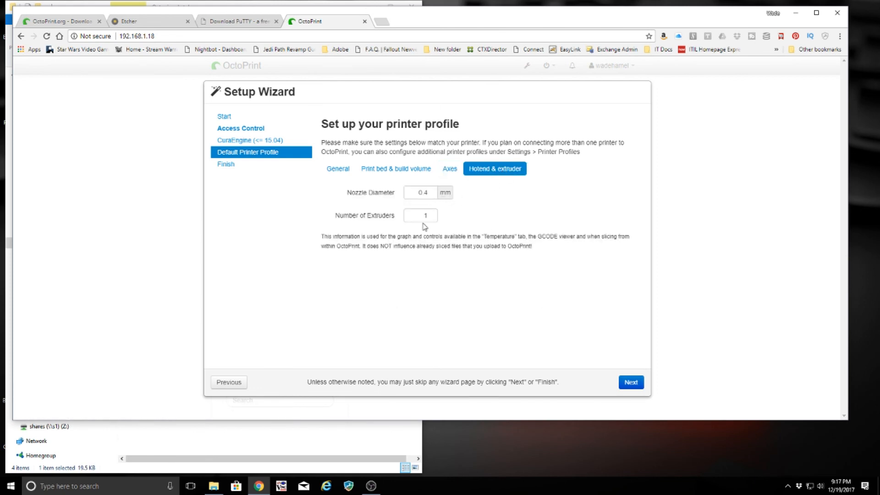
left_click(624, 382)
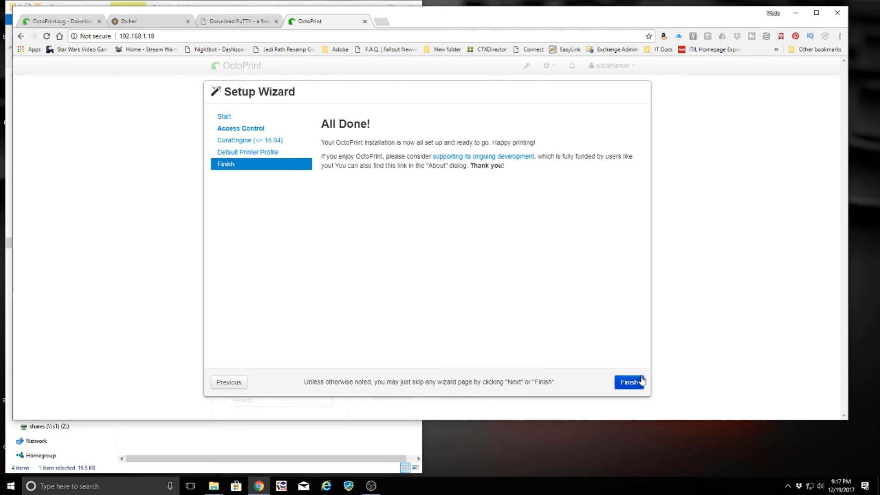
Finish the wizard and reload the OctoPrint web interface
left_click(640, 380)
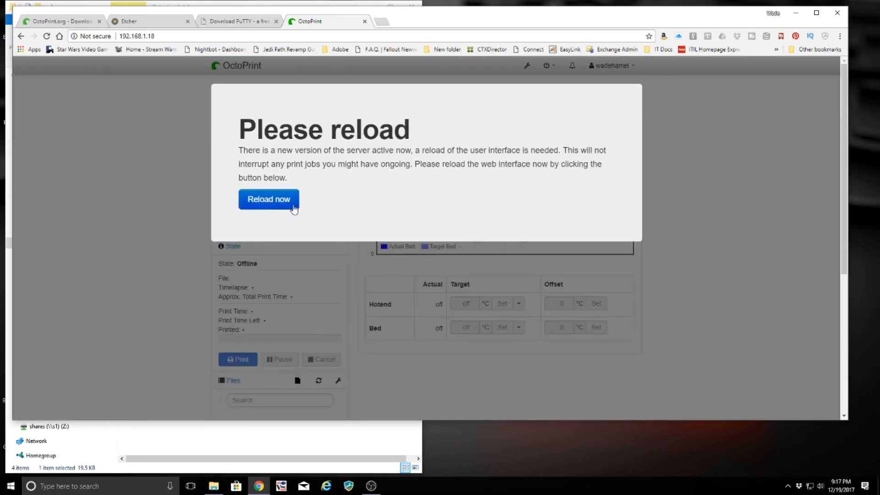
left_click(271, 197)
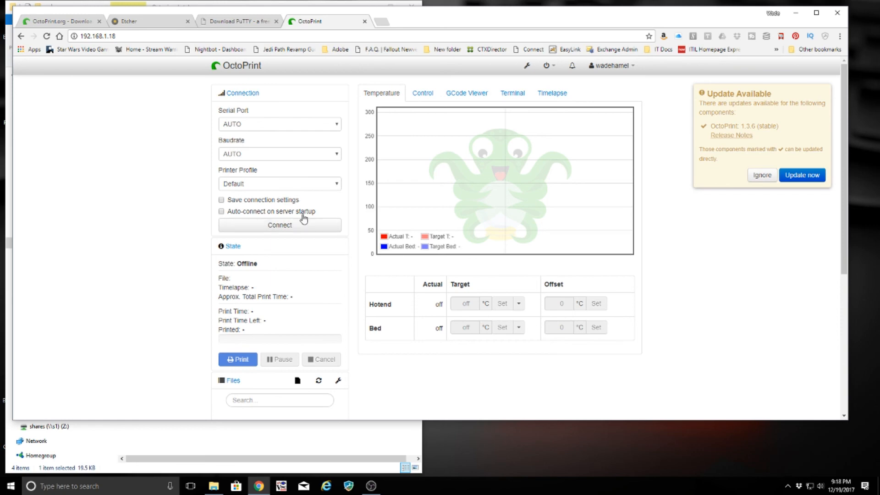
Start the OctoPrint 1.3.6 update and proceed with the server restart
left_click(809, 175)
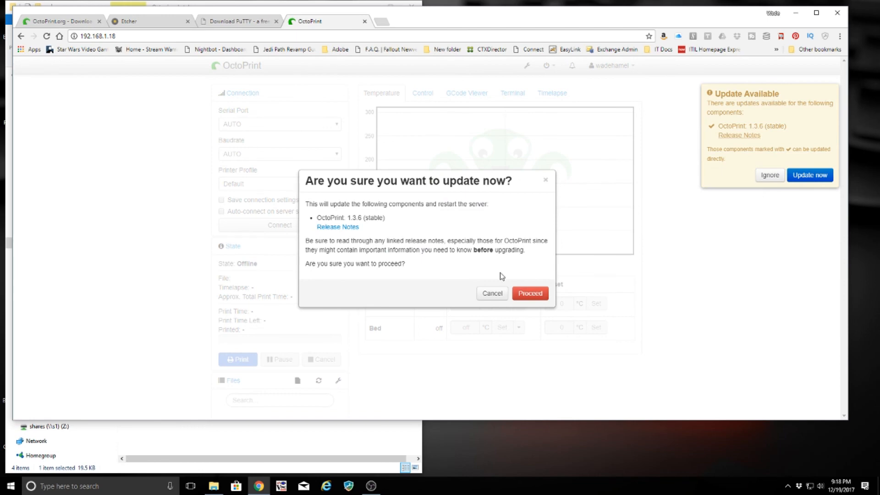
left_click(543, 294)
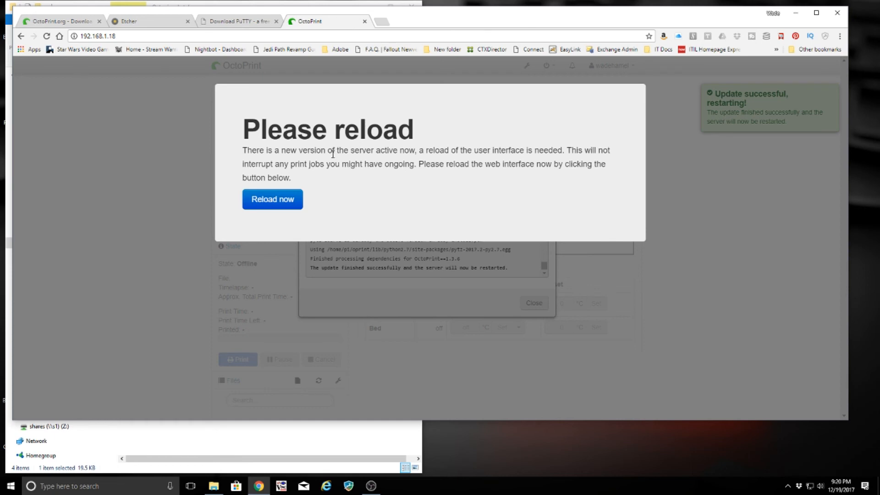
Reload after the update, test the connectivity host and port, and enable the connectivity check
left_click(285, 202)
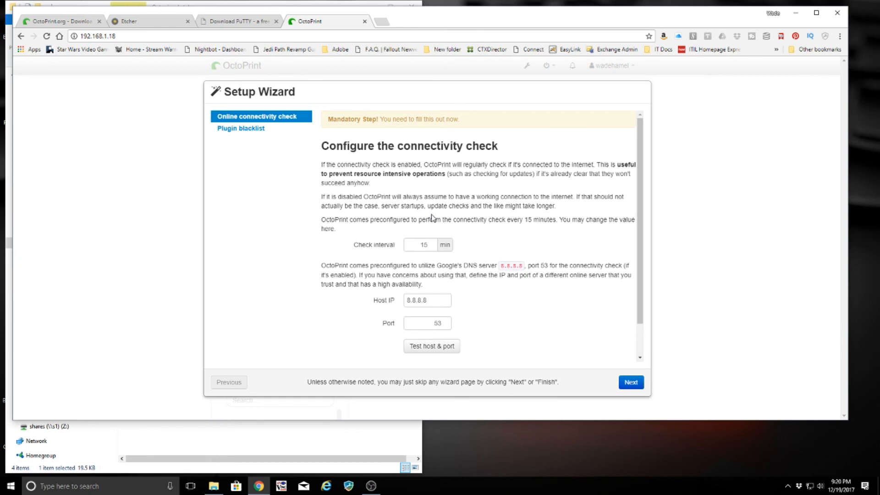
scroll(431, 217, "down", 1)
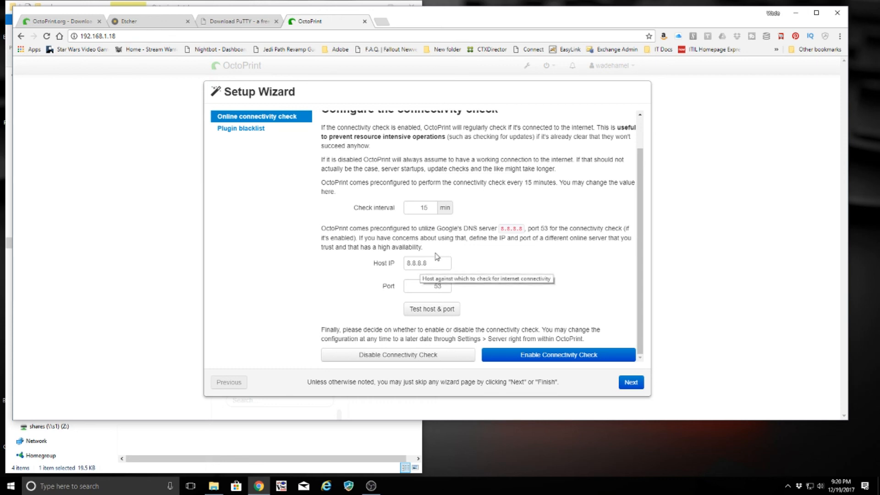
left_click(454, 307)
scroll(458, 321, "down", 1)
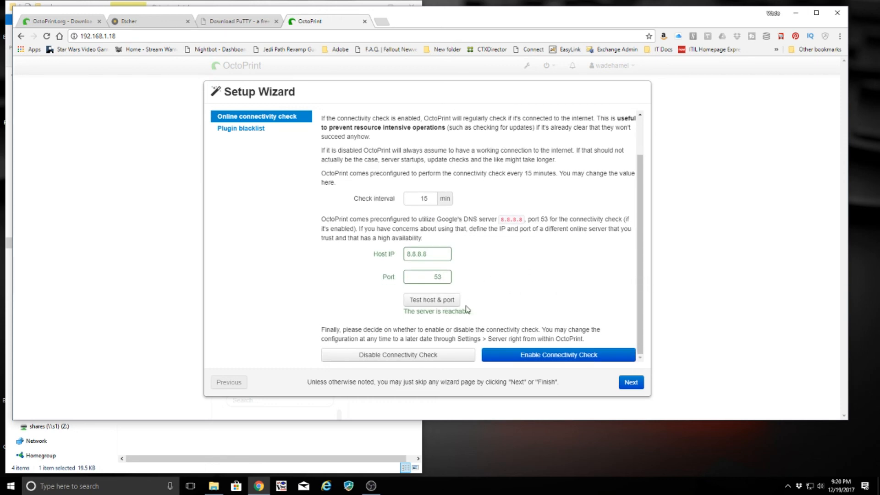
left_click(579, 355)
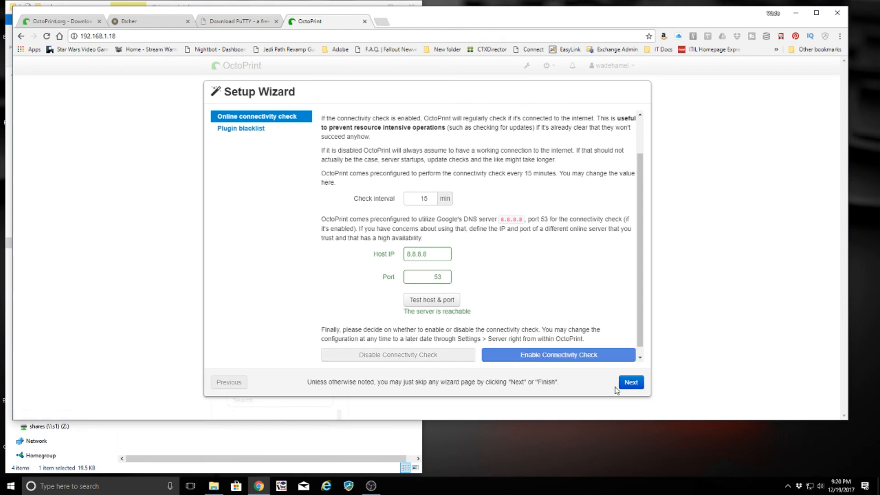
Enable plugin blacklist processing and finish the wizard
left_click(631, 383)
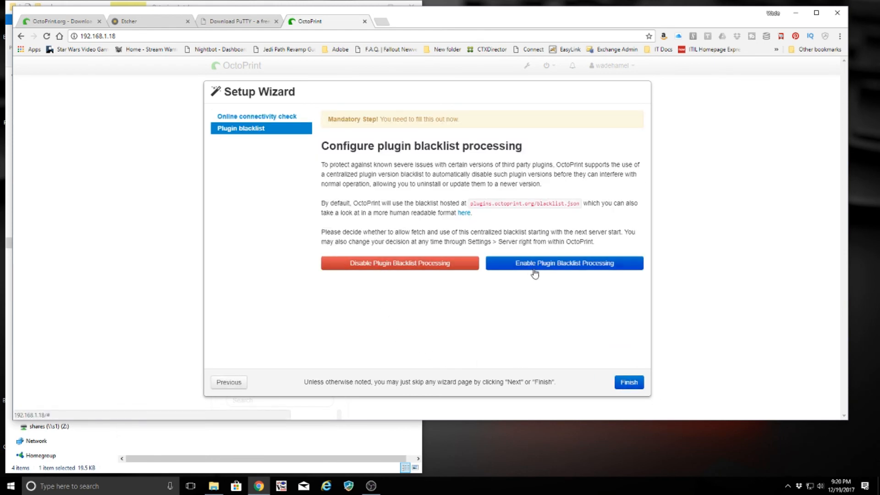
left_click(550, 264)
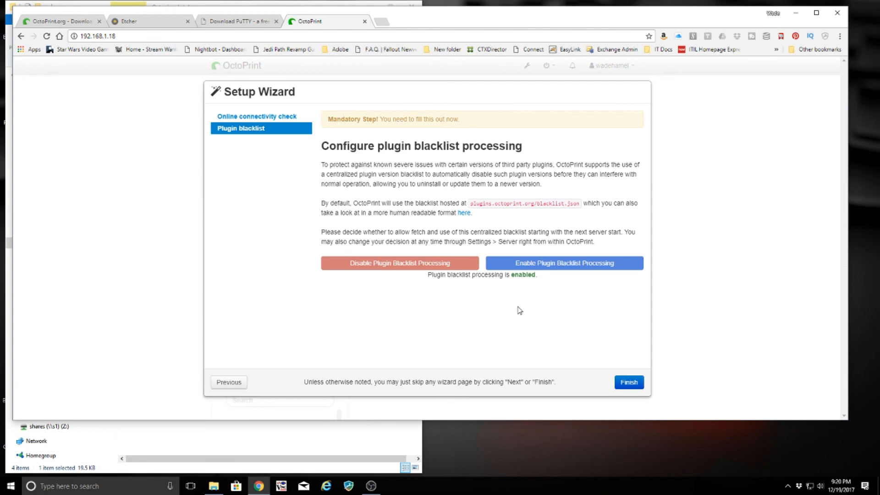
left_click(632, 385)
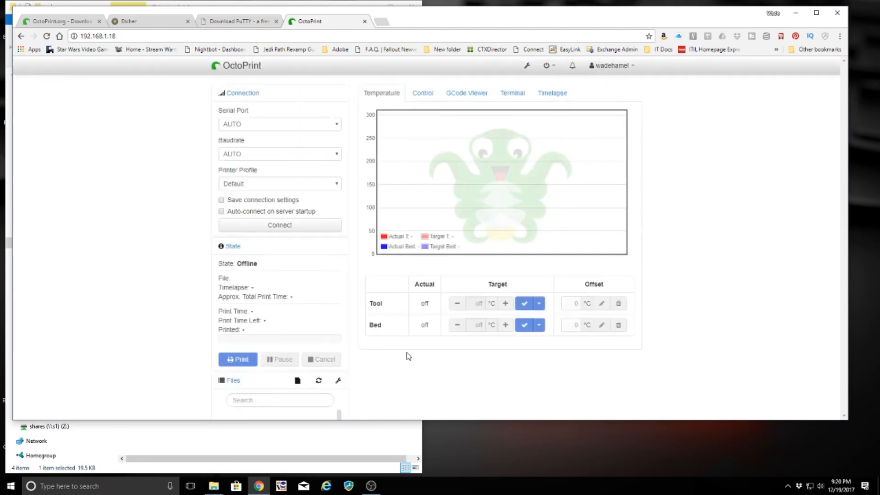
Choose 115200 baud, tick Save connection settings and Auto-connect, then open the Control tab's webcam view
left_click(290, 155)
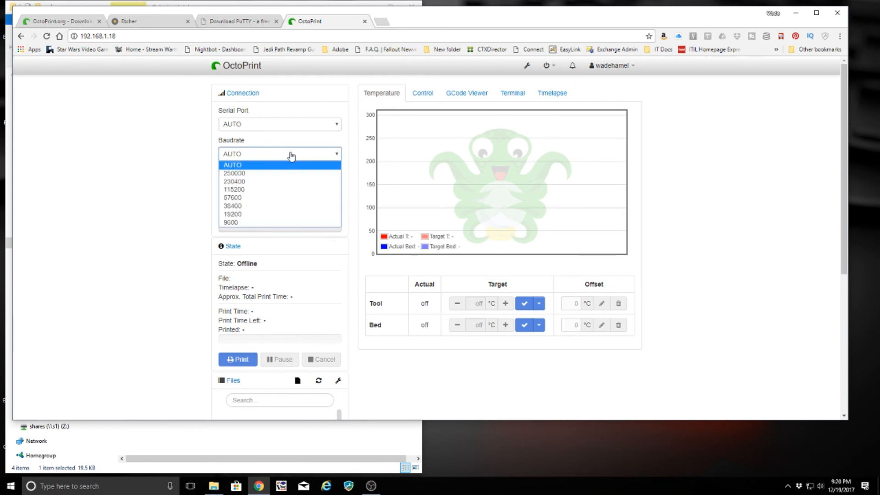
left_click(270, 190)
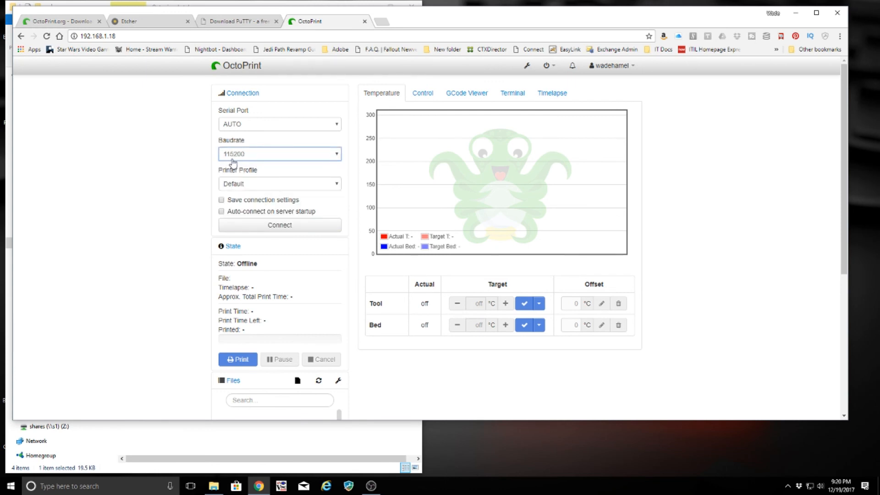
left_click(300, 127)
left_click(301, 129)
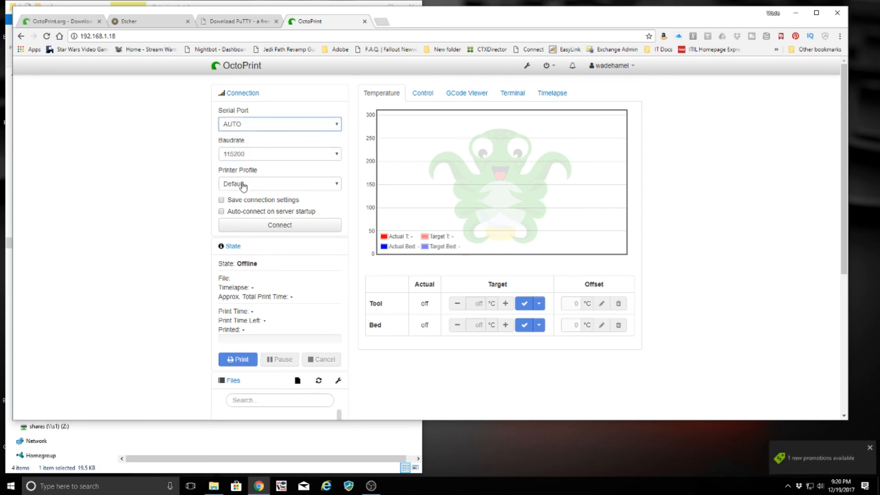
left_click(222, 201)
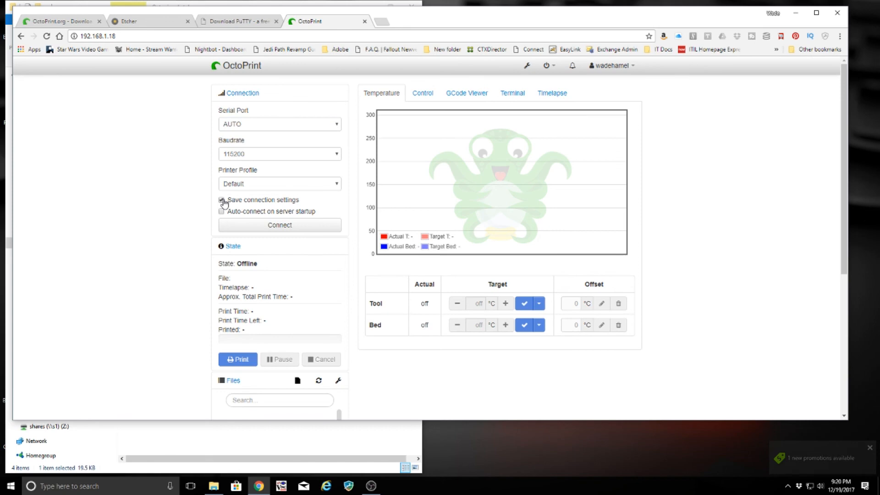
left_click(221, 212)
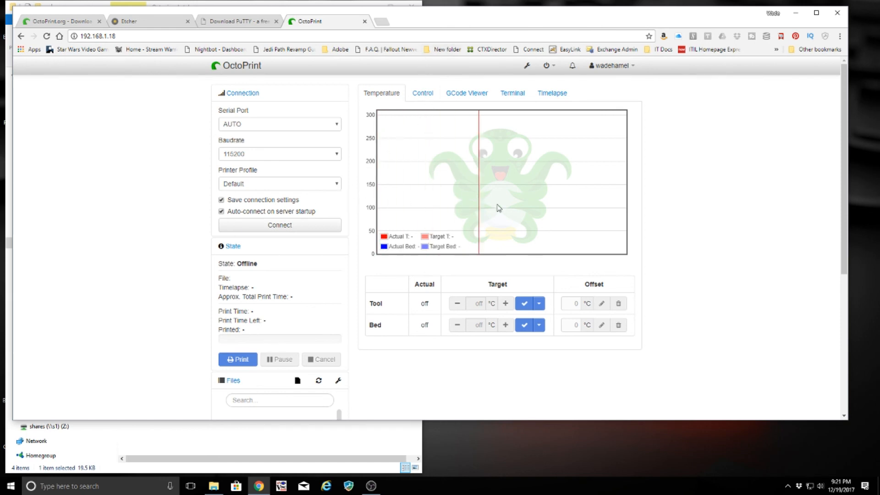
left_click(422, 94)
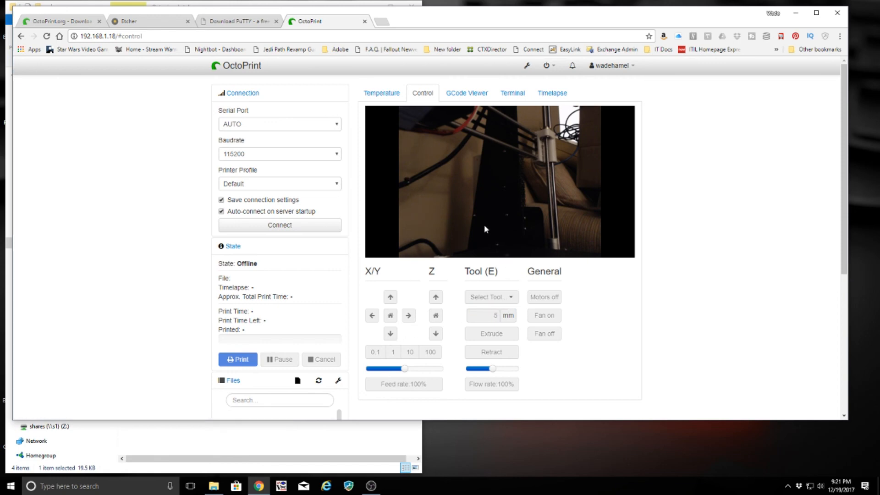
Check the GCode Viewer, Terminal and Timelapse panels, then open Settings at Serial Connection
left_click(472, 90)
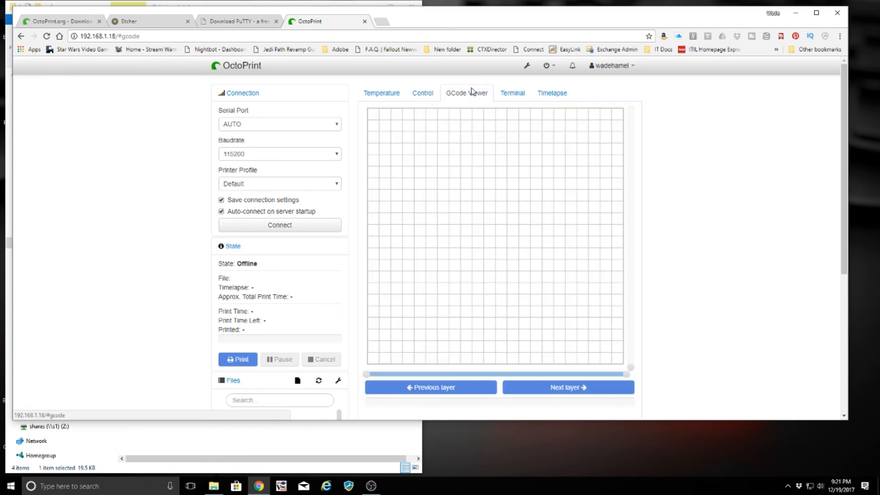
left_click(525, 97)
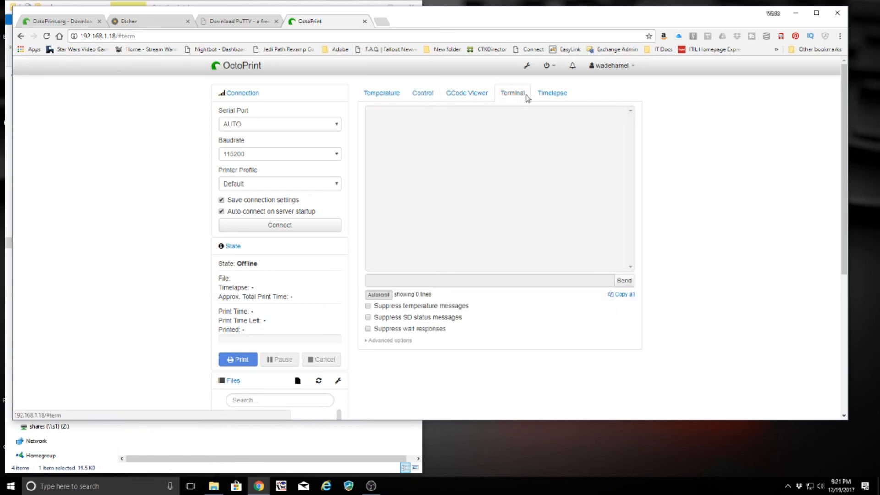
left_click(553, 97)
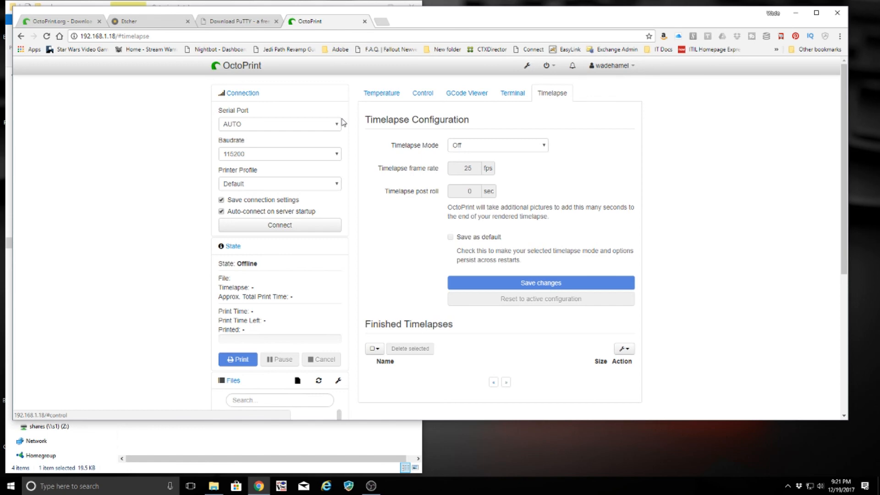
left_click(528, 69)
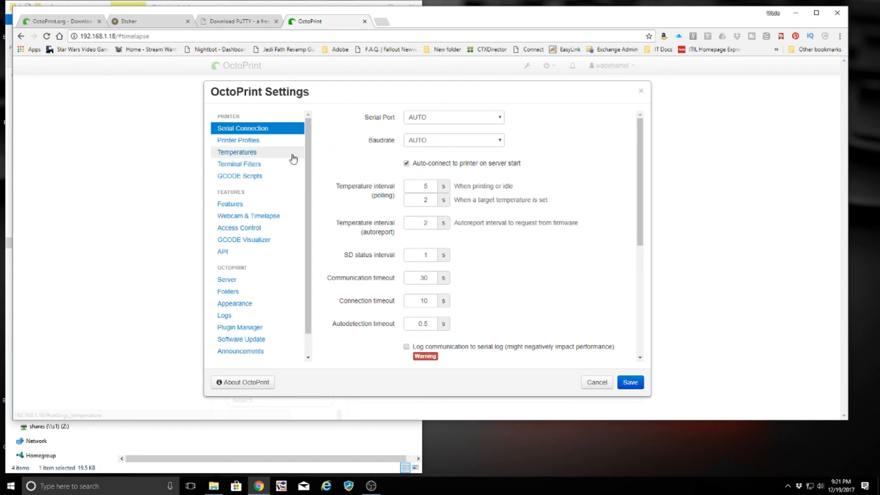
Review the Printer Profiles, Temperatures and Terminal Filters settings pages
left_click(257, 142)
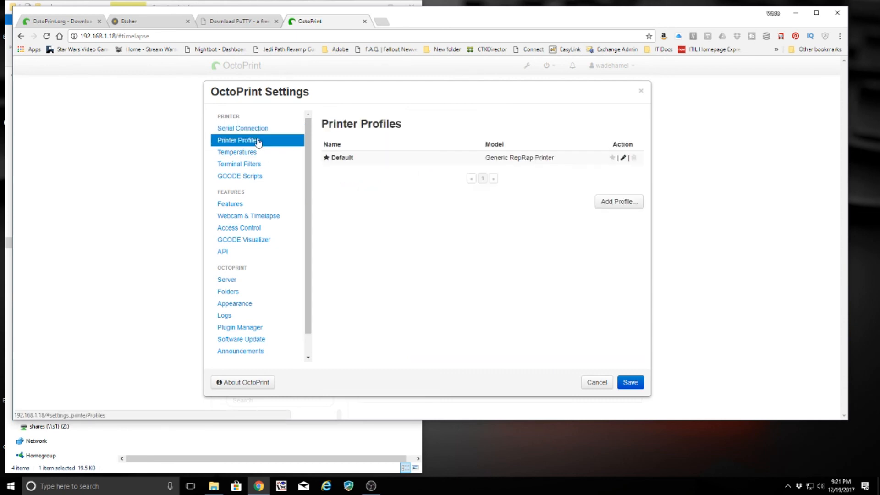
left_click(254, 156)
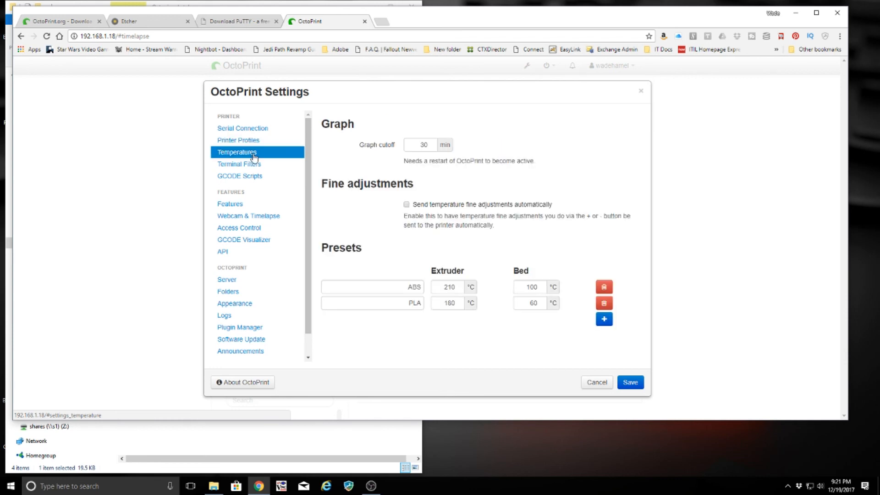
left_click(255, 142)
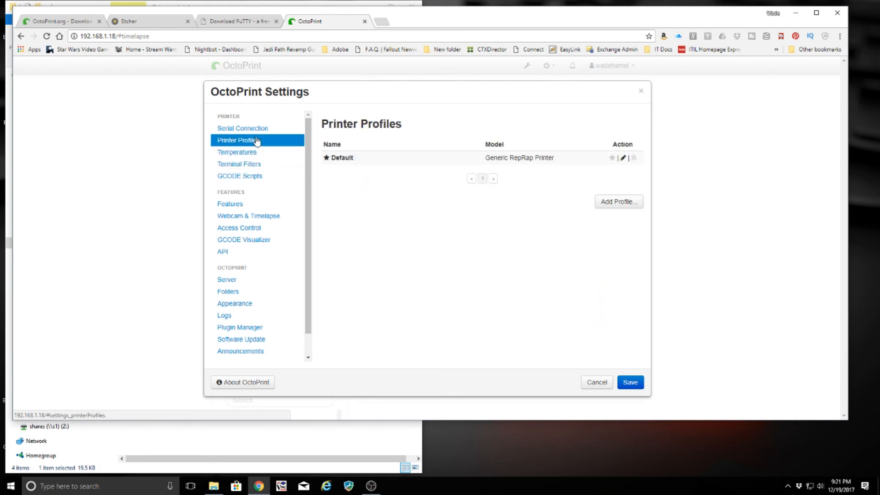
left_click(255, 155)
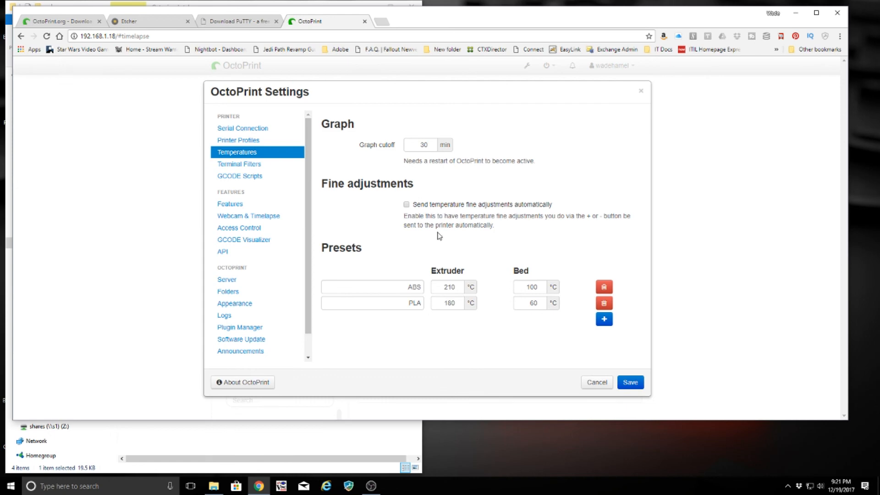
left_click(262, 169)
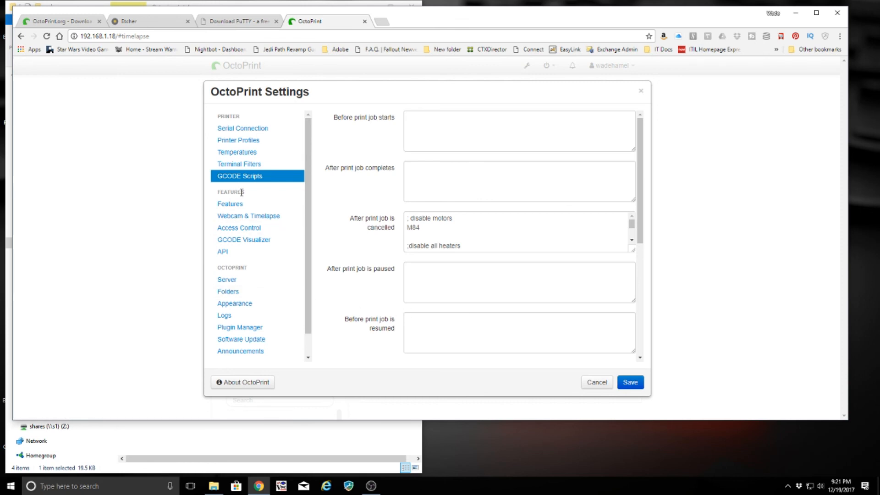
Review the Features and Webcam & Timelapse pages, ending on Access Control's admin account
left_click(240, 207)
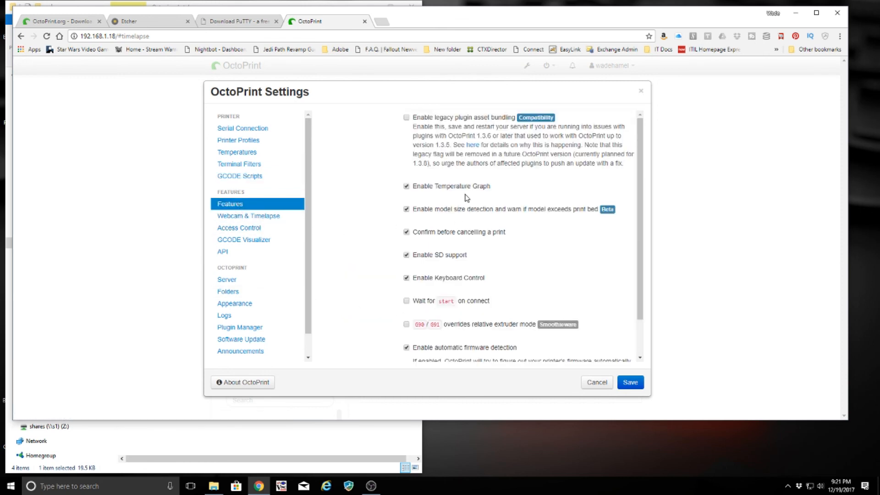
scroll(466, 198, "down", 1)
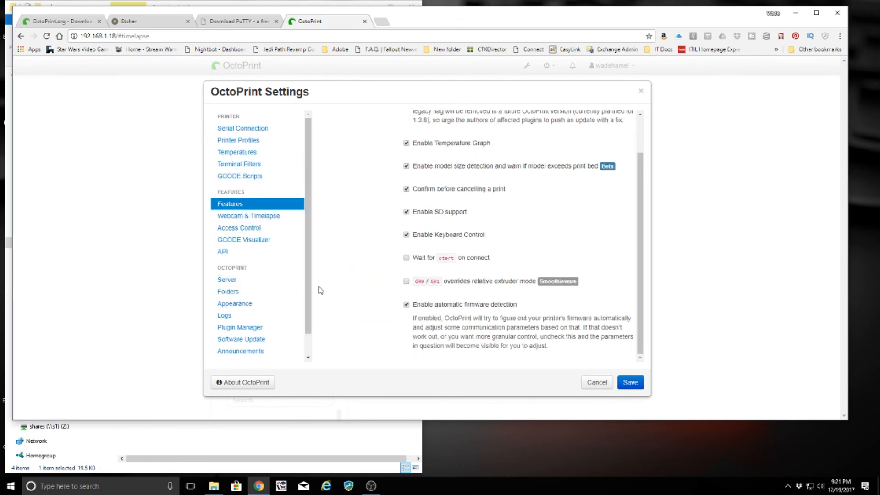
left_click(257, 216)
scroll(461, 167, "down", 1)
scroll(463, 170, "up", 1)
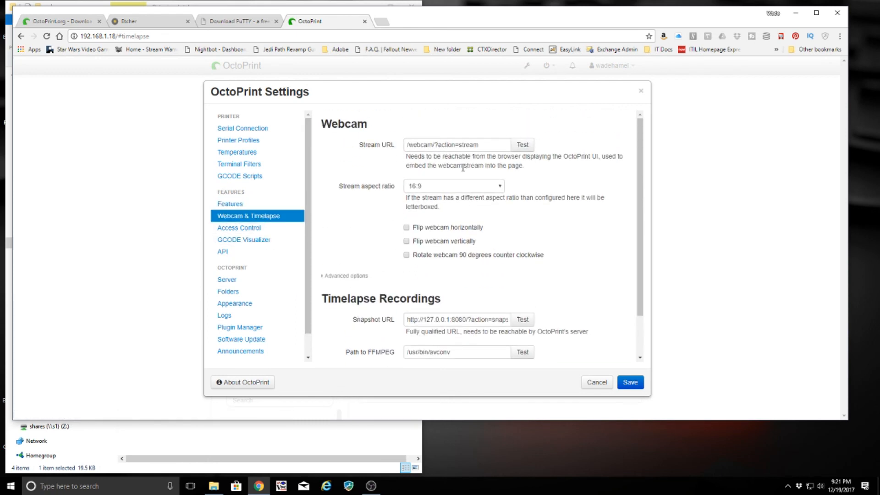
scroll(463, 168, "down", 1)
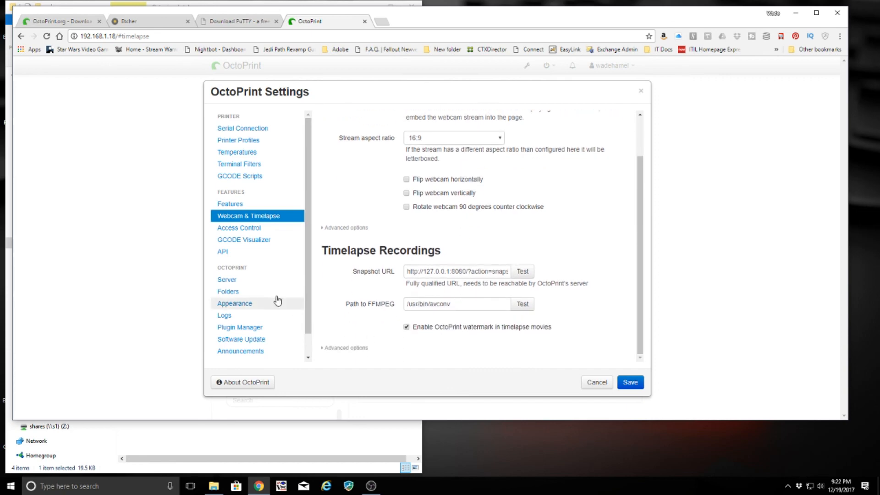
left_click(257, 228)
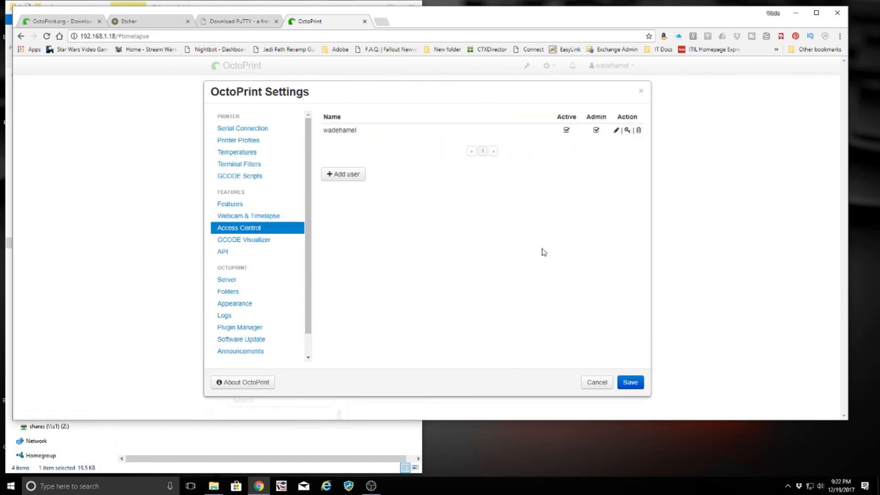
Review the GCODE Visualizer, API and Server settings pages
left_click(249, 241)
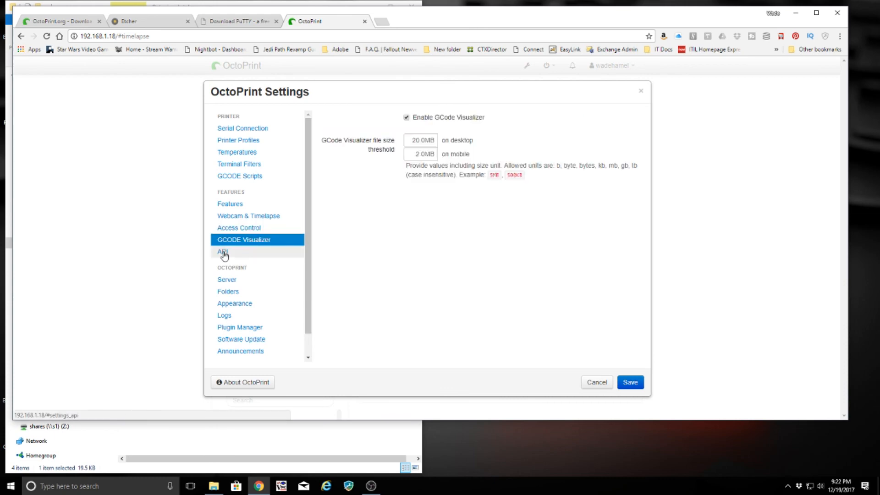
left_click(224, 254)
left_click(225, 281)
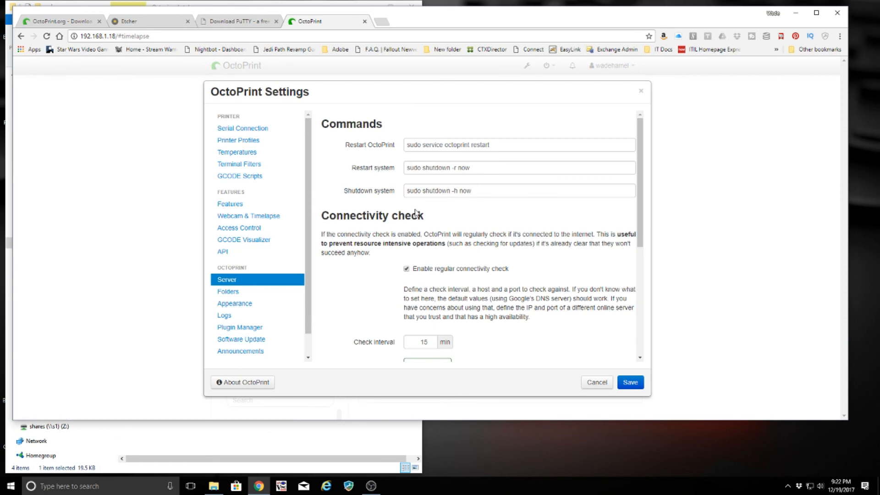
left_click(248, 252)
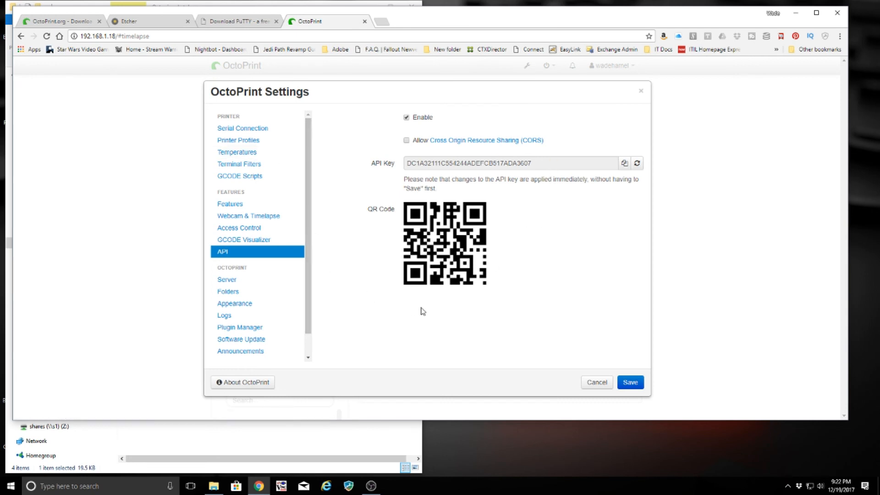
left_click(243, 284)
Review Folders and Appearance, then show Plugin Manager's installed plugins list
scroll(257, 284, "down", 1)
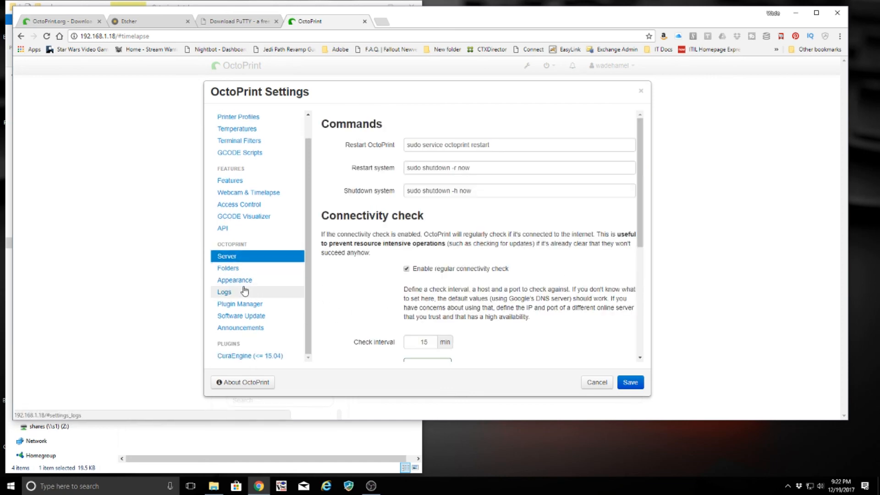
scroll(390, 277, "down", 4)
scroll(389, 277, "down", 1)
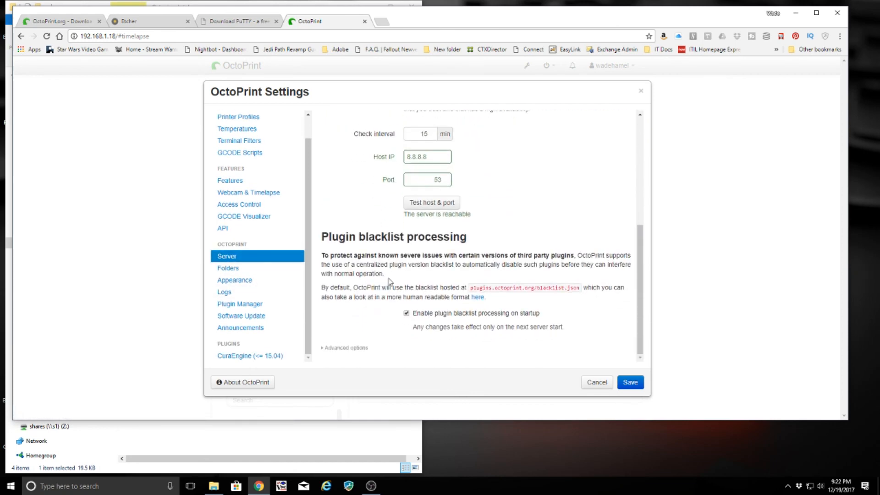
left_click(256, 274)
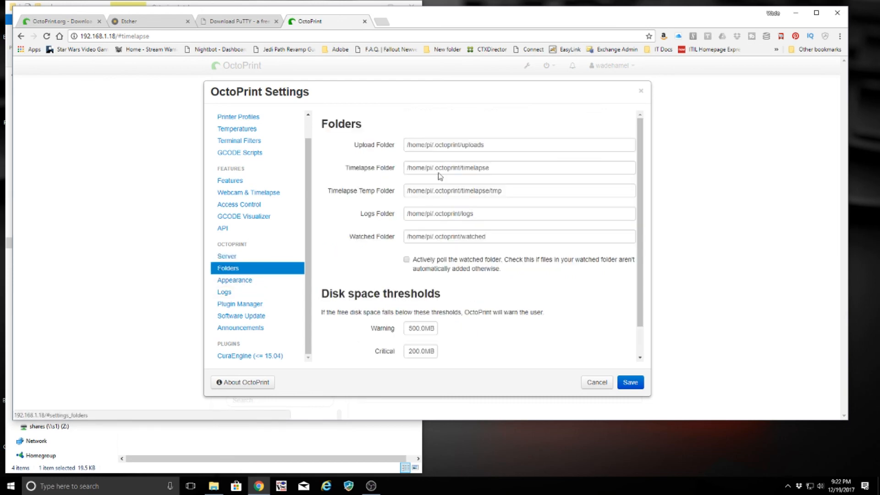
scroll(357, 309, "down", 1)
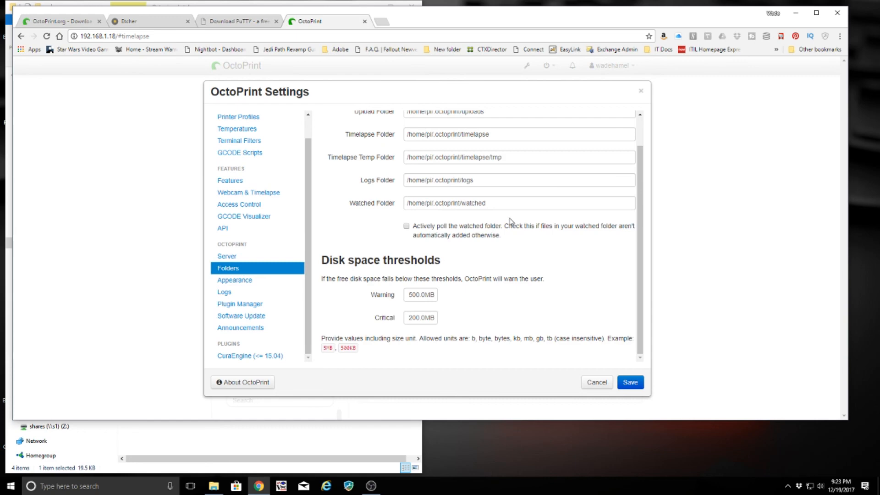
left_click(234, 282)
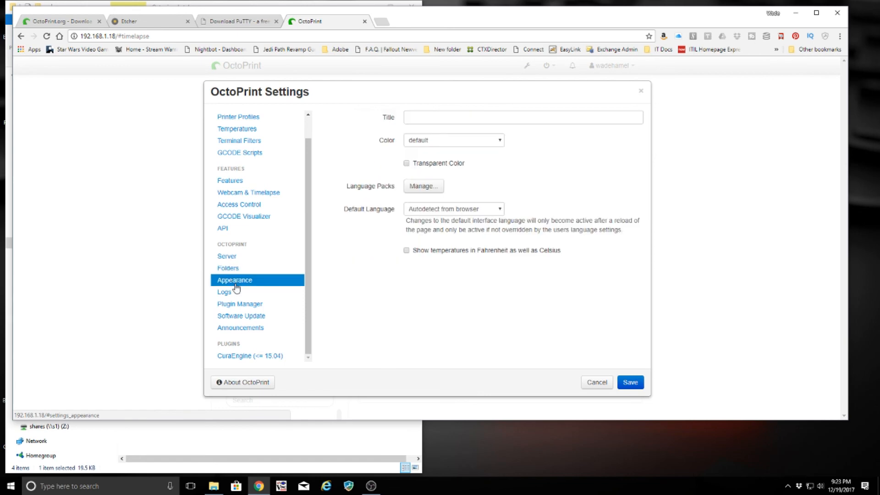
left_click(251, 306)
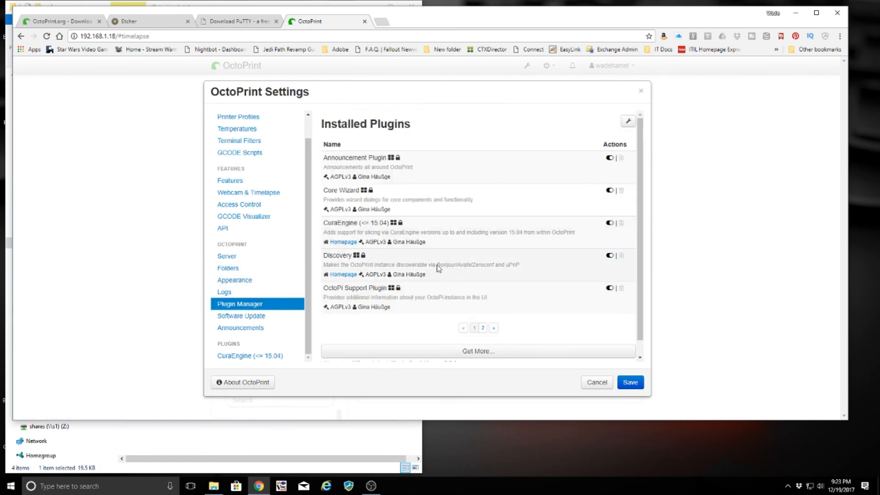
Search the plugin repository for 'emer' and install the Emergency STOP! button plugin
left_click(483, 351)
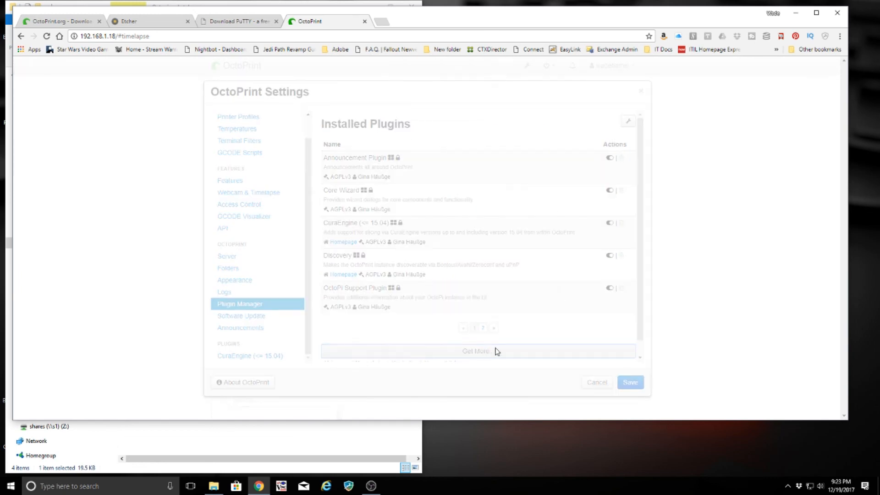
left_click(400, 126)
type("emerge")
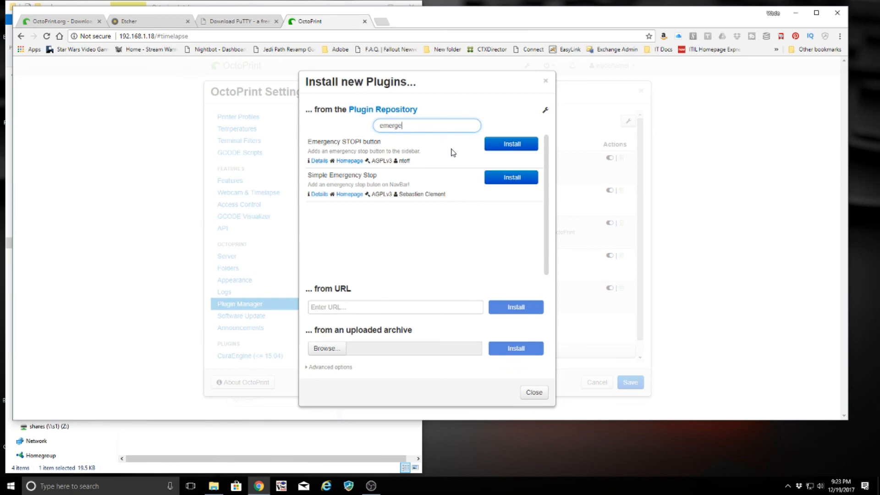
left_click(489, 143)
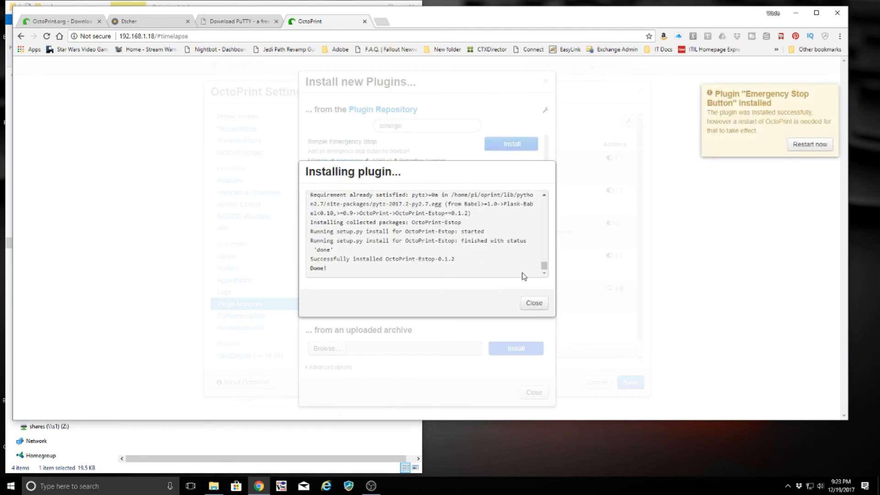
left_click(534, 303)
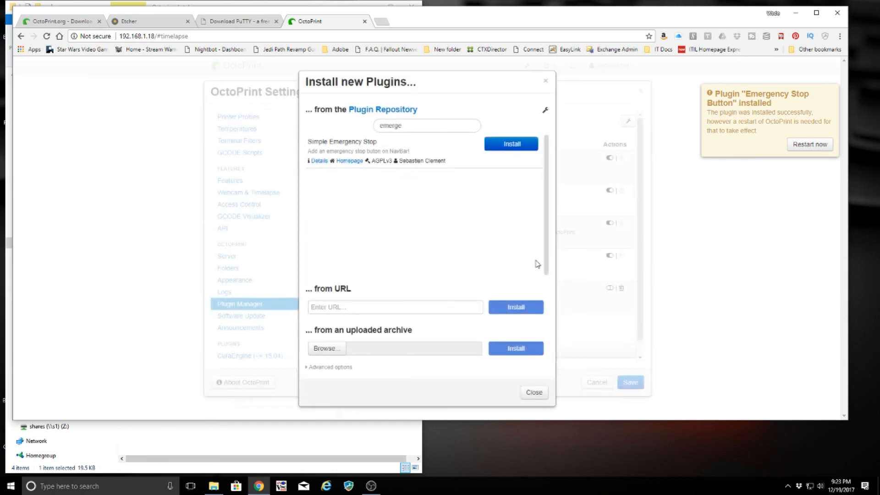
left_click(534, 393)
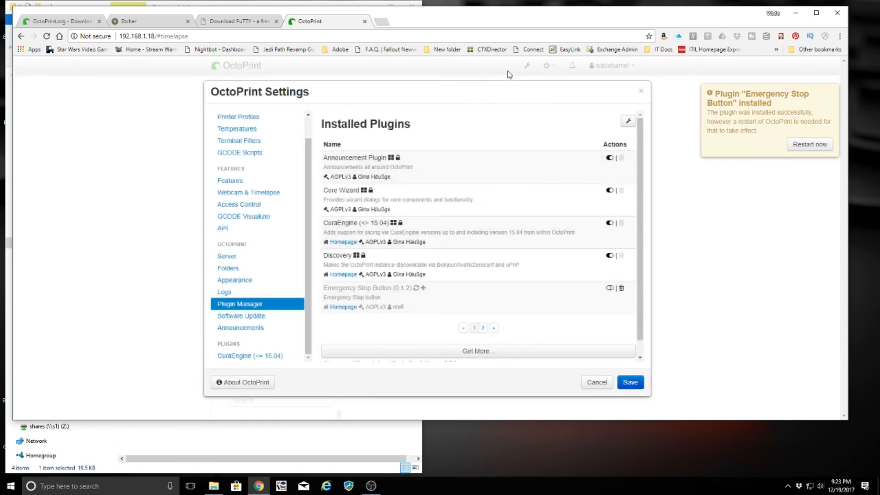
Restart the OctoPrint server from the plugin notice and reload the interface afterwards
left_click(810, 144)
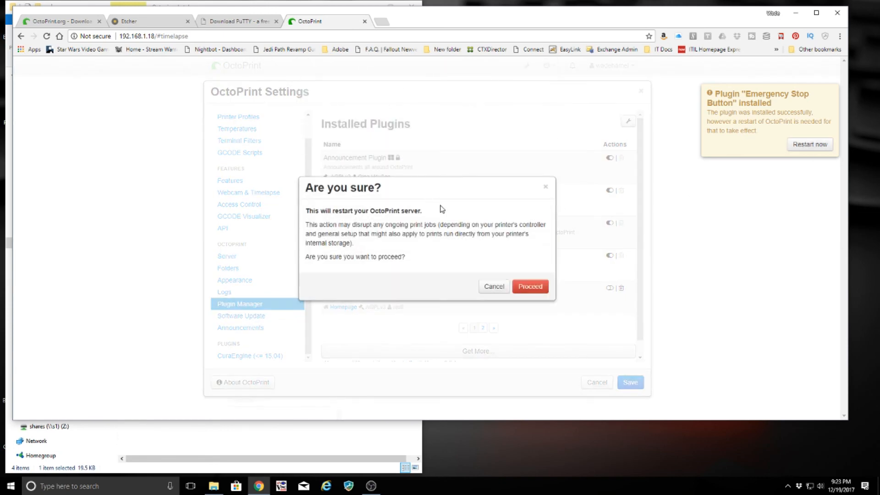
left_click(530, 286)
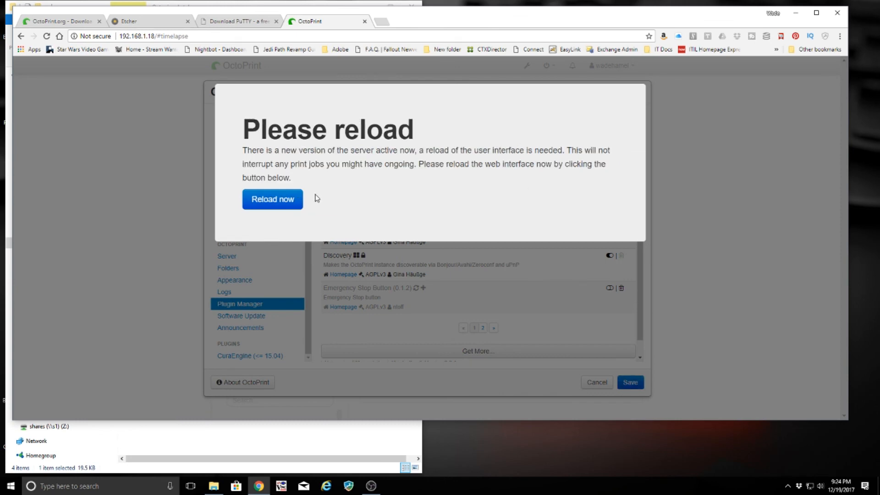
left_click(270, 199)
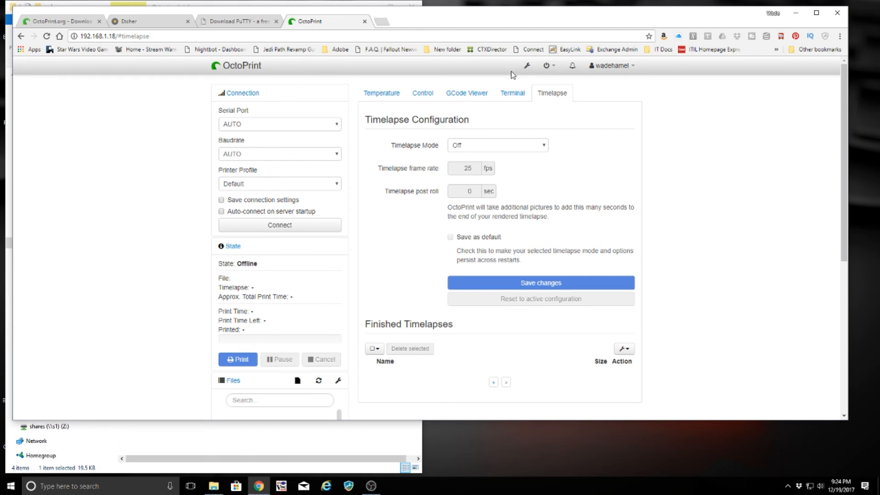
Check the Temperature tab, then view the Control tab's webcam and the new Emergency STOP! panel
left_click(381, 93)
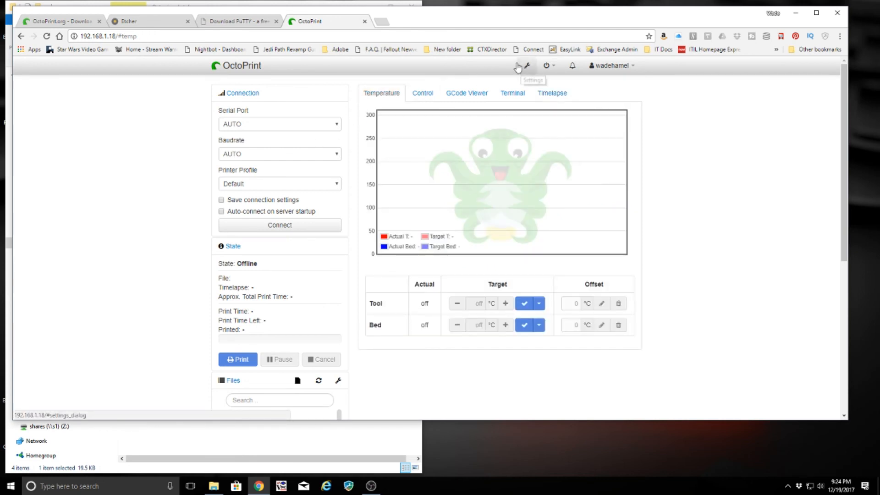
left_click(418, 93)
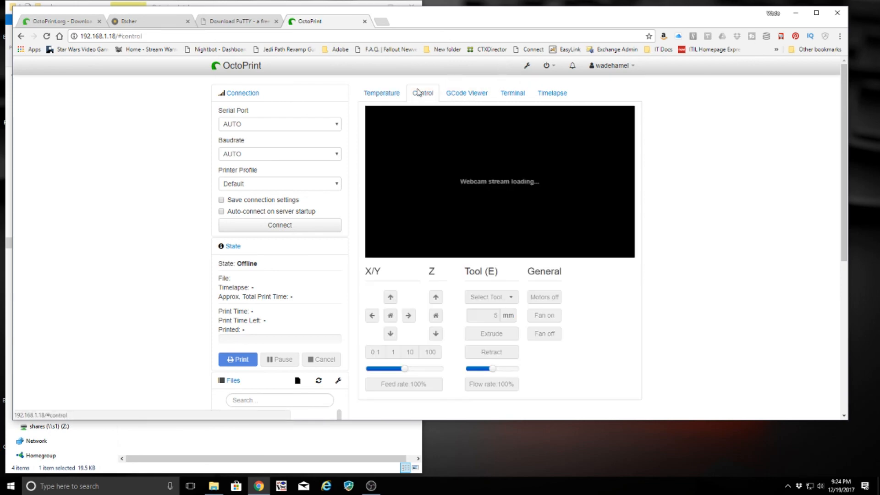
scroll(409, 326, "down", 4)
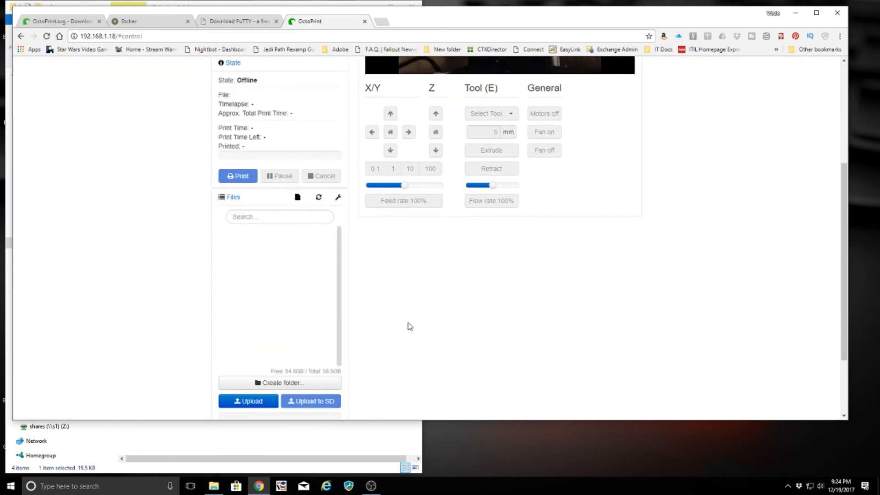
scroll(410, 326, "down", 2)
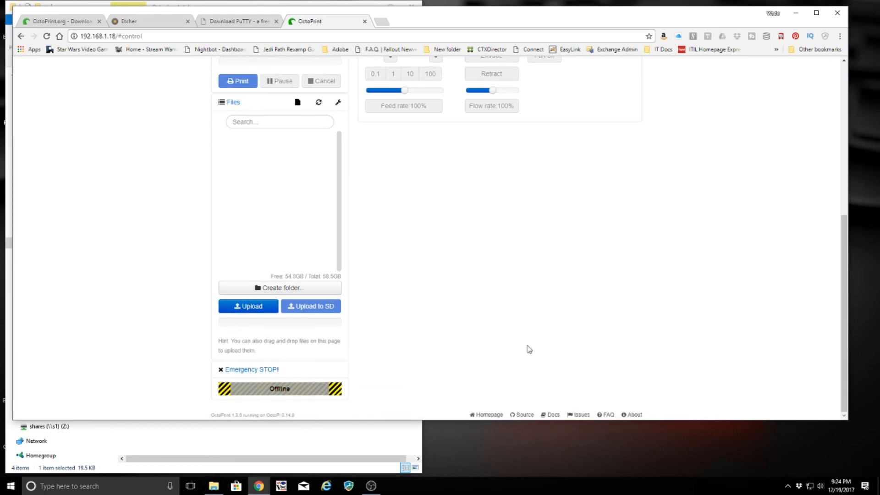
scroll(597, 315, "up", 6)
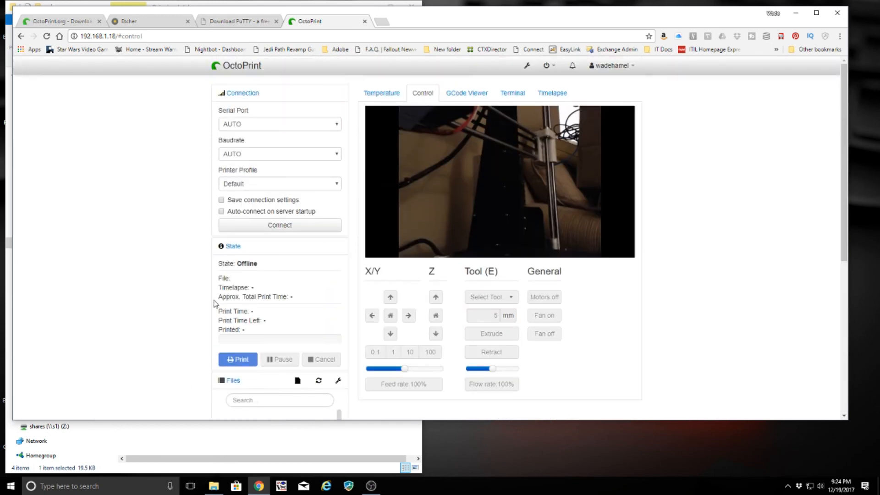
Reopen Settings on the Plugin Manager's installed plugins list
left_click(547, 66)
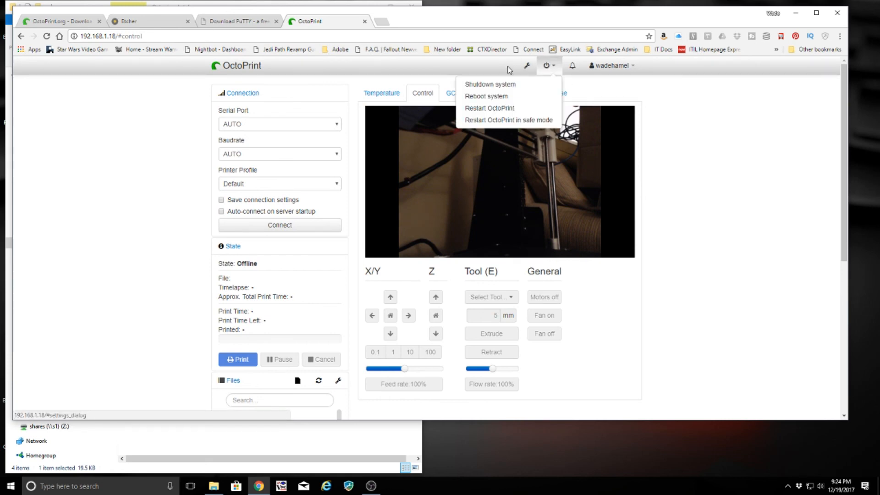
left_click(529, 66)
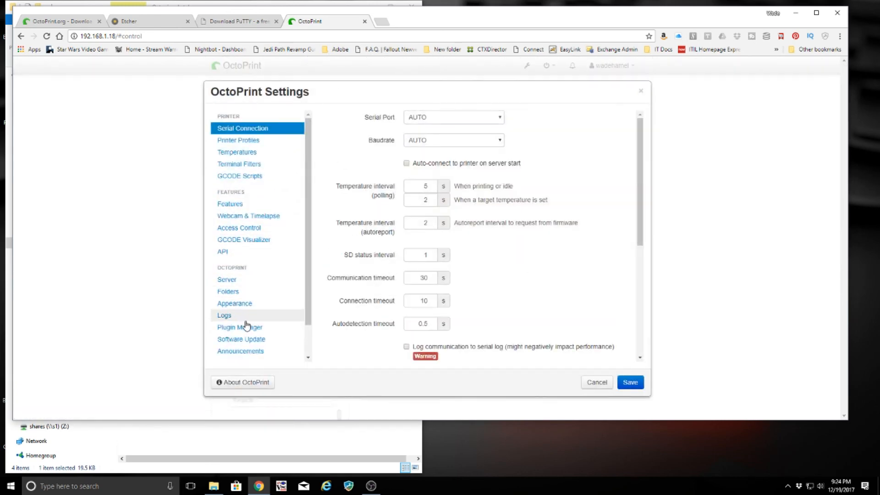
left_click(250, 327)
Install Simple Emergency Stop from a repository search for 'emer', then reopen the repository browser
left_click(475, 354)
left_click(404, 128)
type("emerg")
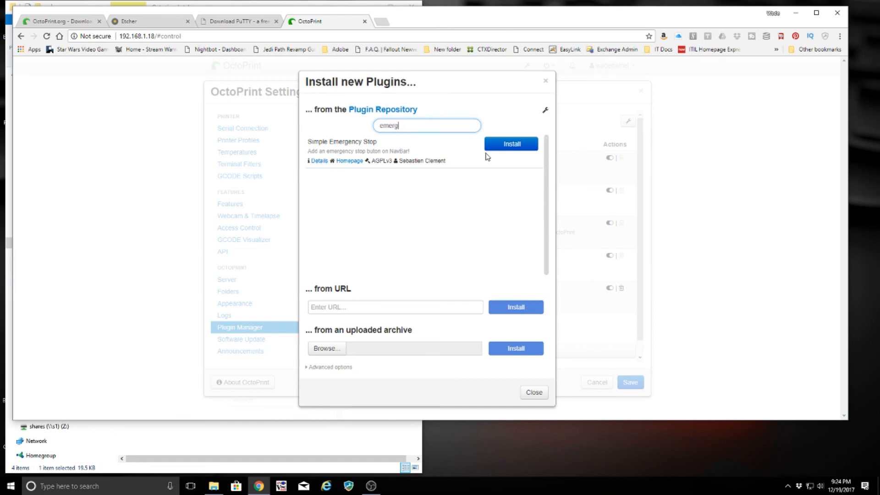
left_click(508, 144)
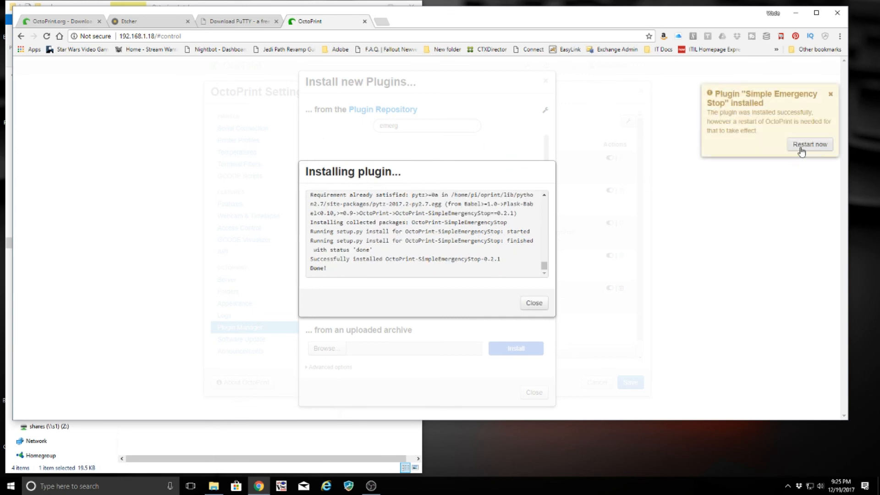
left_click(534, 303)
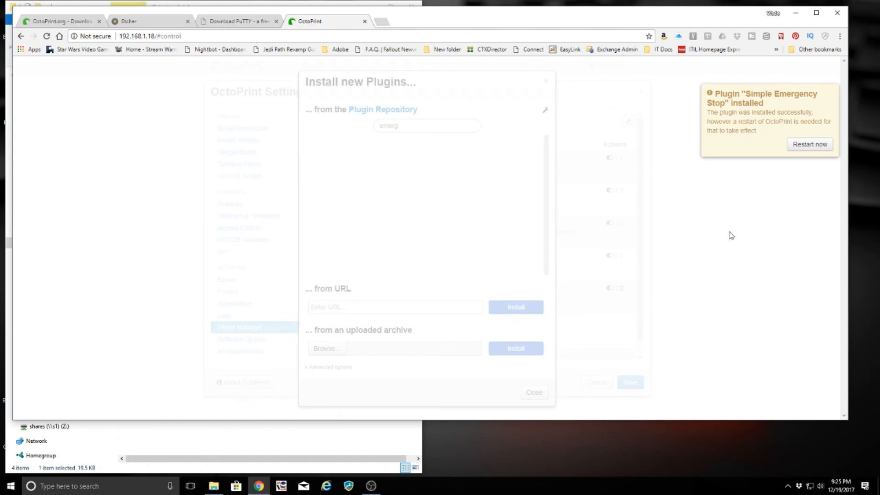
left_click(535, 393)
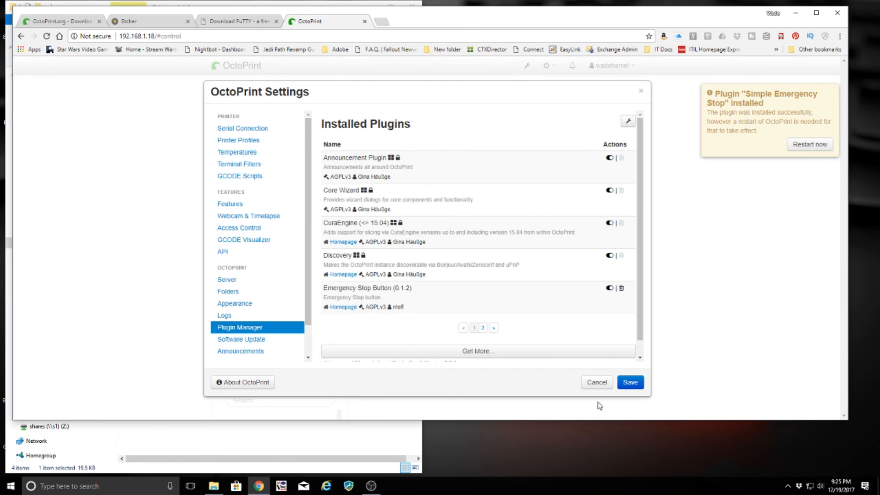
left_click(480, 352)
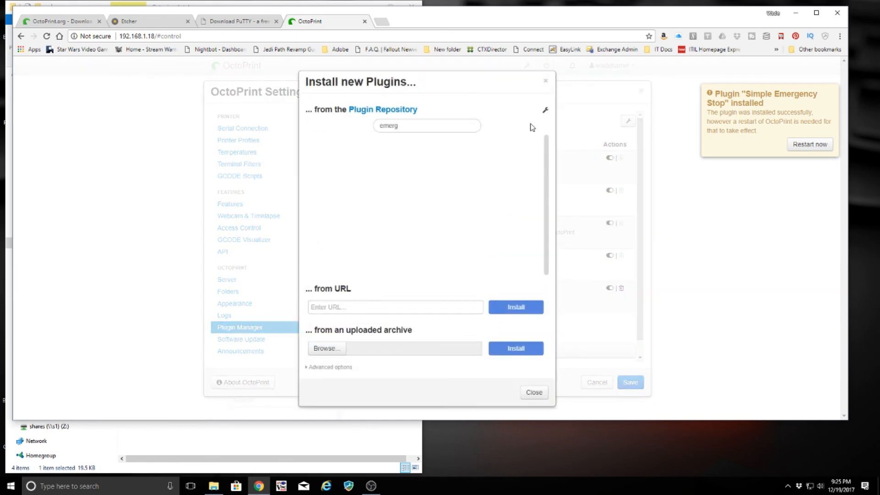
Clear the previous 'emer' search so the repository lists all plugins
left_click(412, 125)
left_click_drag(411, 124, 305, 131)
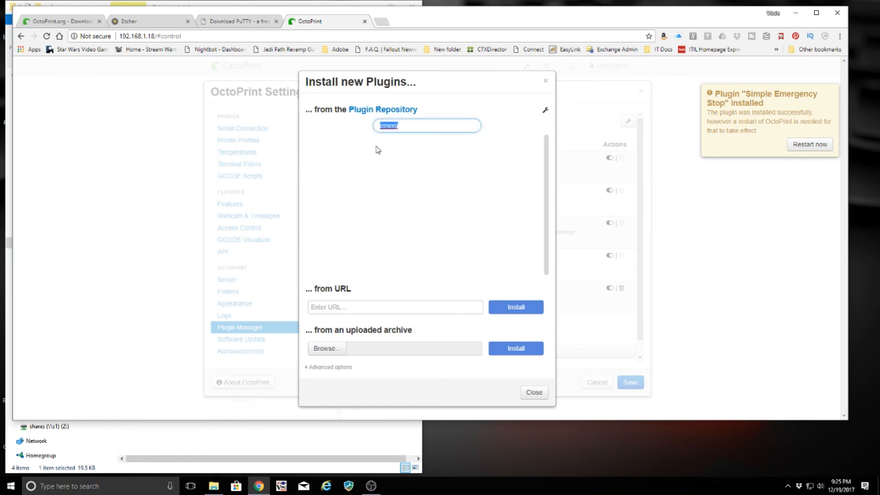
key("BackSpace")
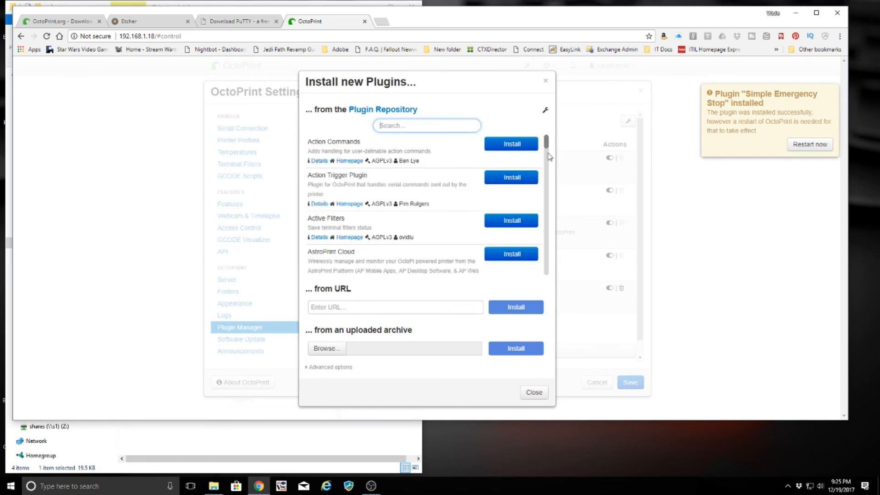
Browse the full plugin repository list, then close the Install new Plugins dialog
scroll(420, 270, "down", 5)
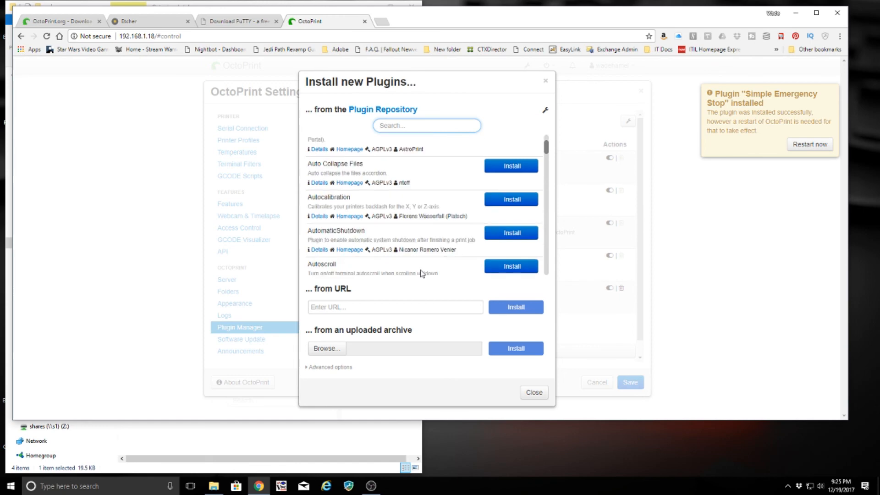
scroll(420, 269, "down", 15)
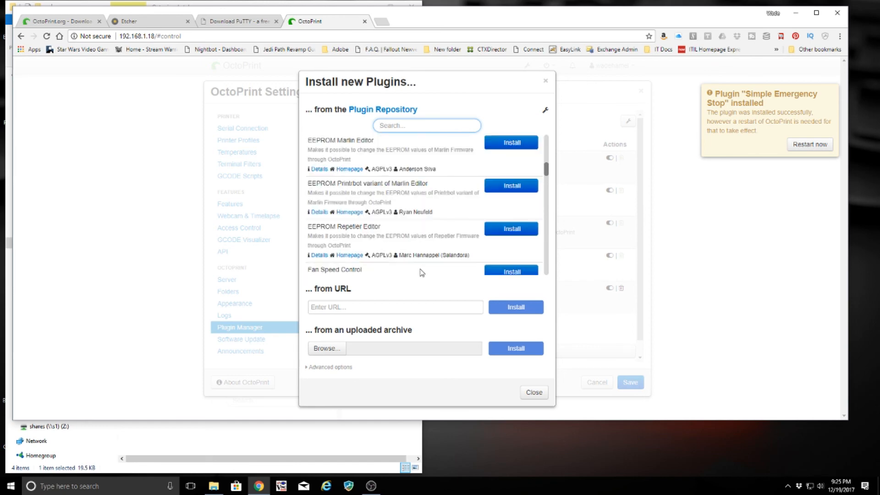
scroll(422, 273, "down", 15)
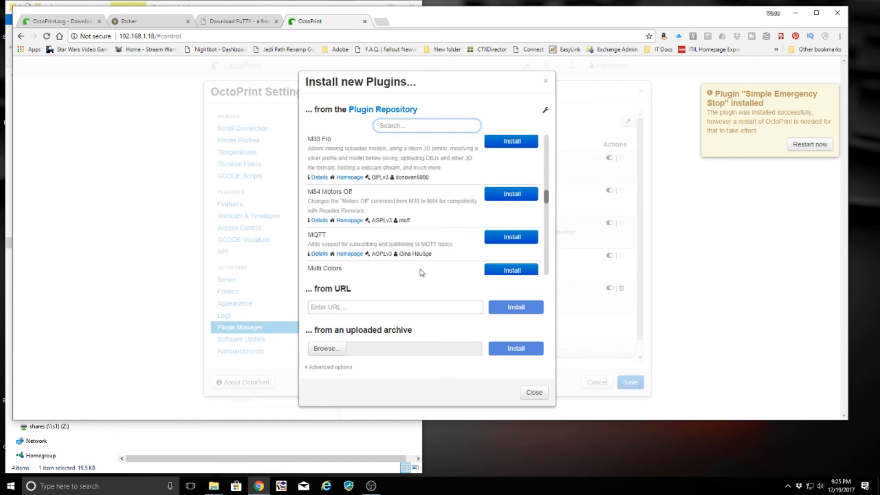
scroll(422, 273, "up", 3)
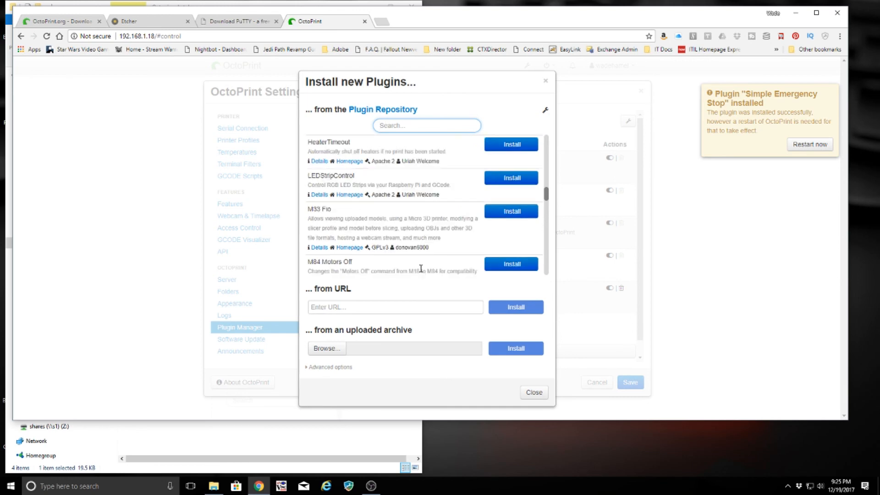
scroll(421, 269, "up", 3)
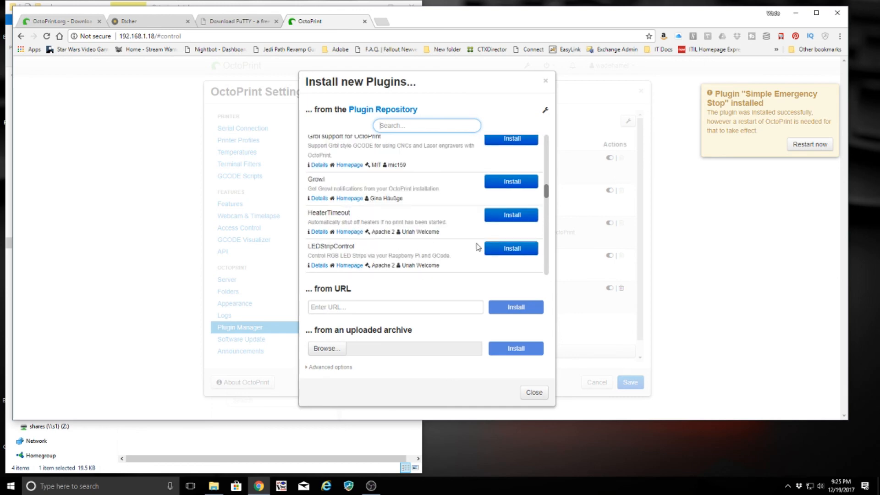
scroll(477, 246, "down", 5)
scroll(477, 246, "down", 6)
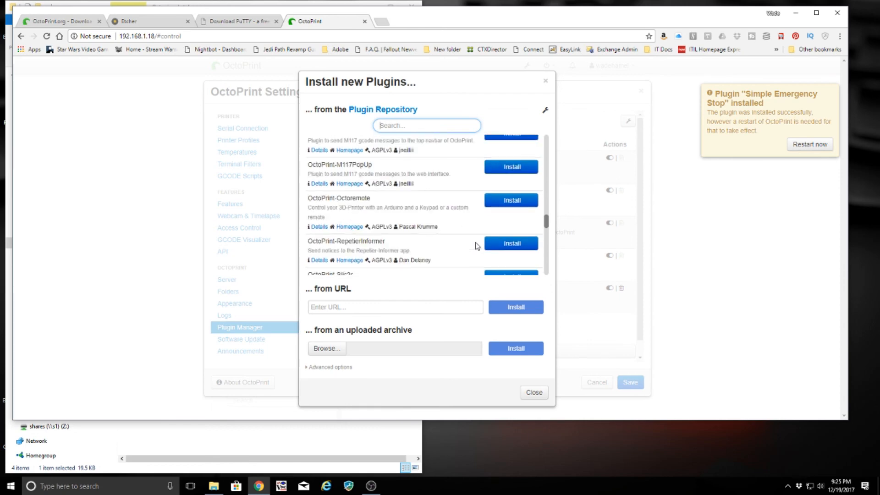
scroll(476, 243, "down", 6)
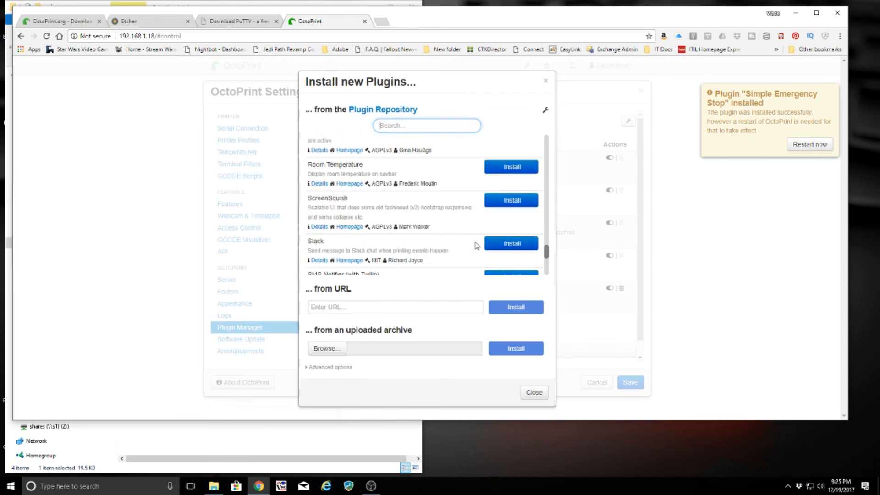
scroll(476, 245, "down", 3)
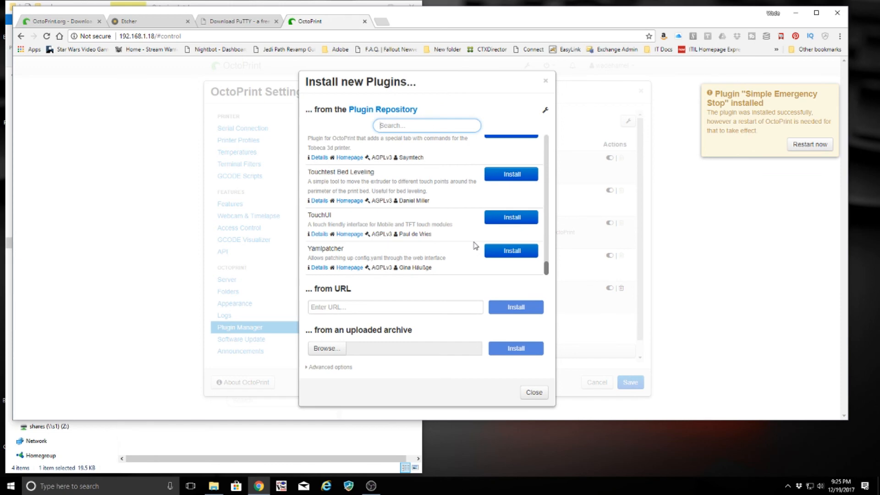
scroll(358, 212, "up", 2)
scroll(355, 209, "up", 5)
scroll(355, 209, "up", 15)
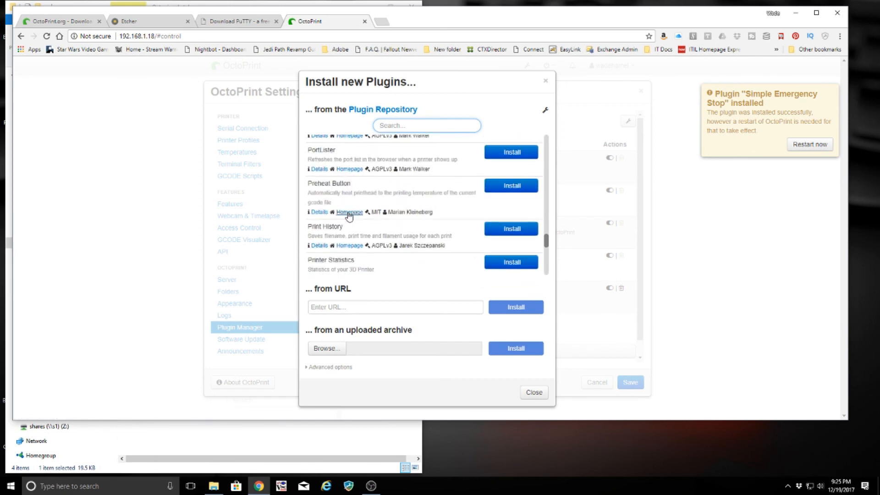
scroll(347, 216, "up", 15)
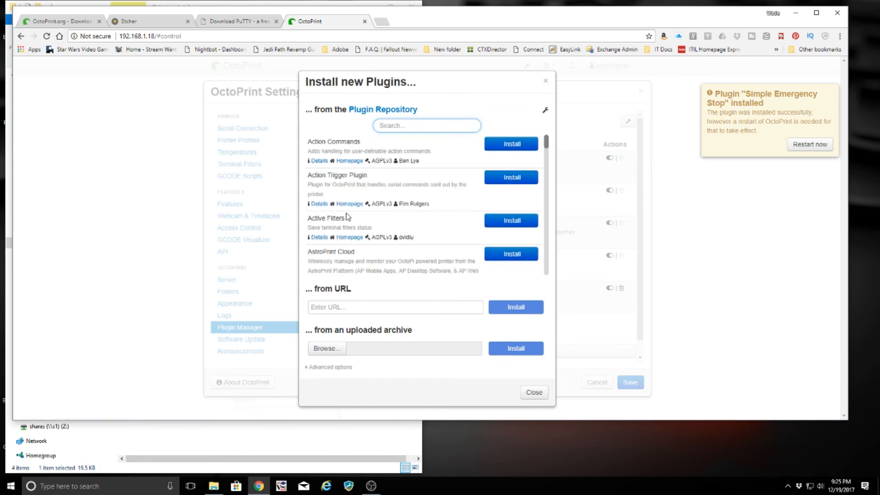
left_click(546, 82)
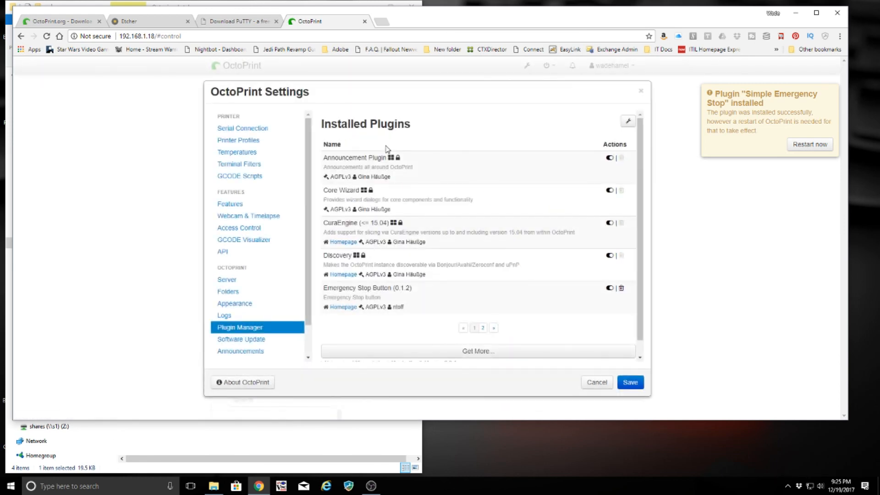
Restart OctoPrint to activate Simple Emergency Stop, then reload the web interface
left_click(811, 140)
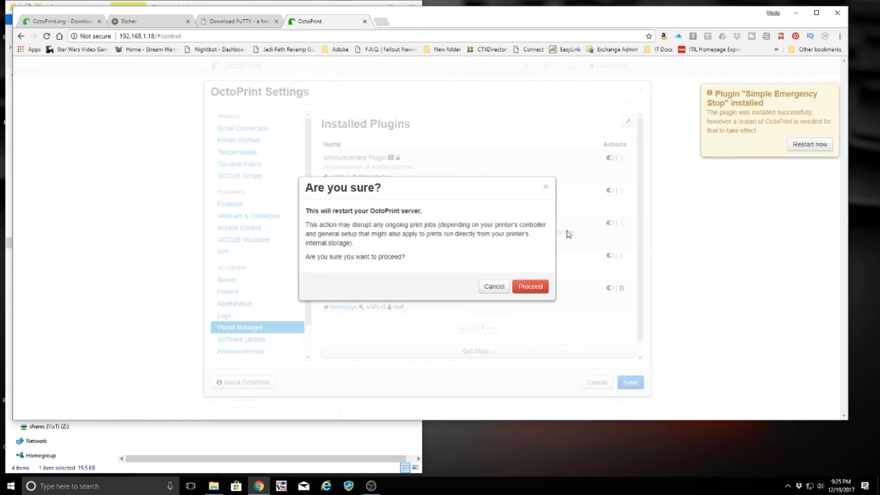
left_click(530, 287)
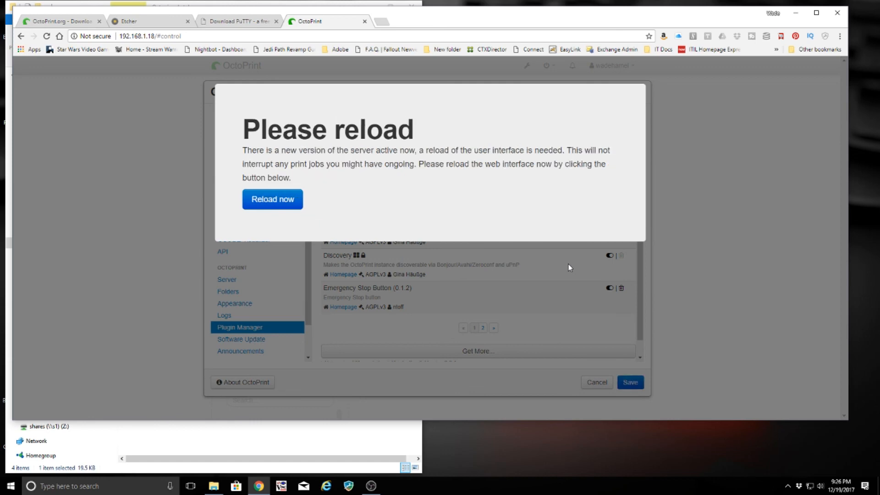
left_click(279, 199)
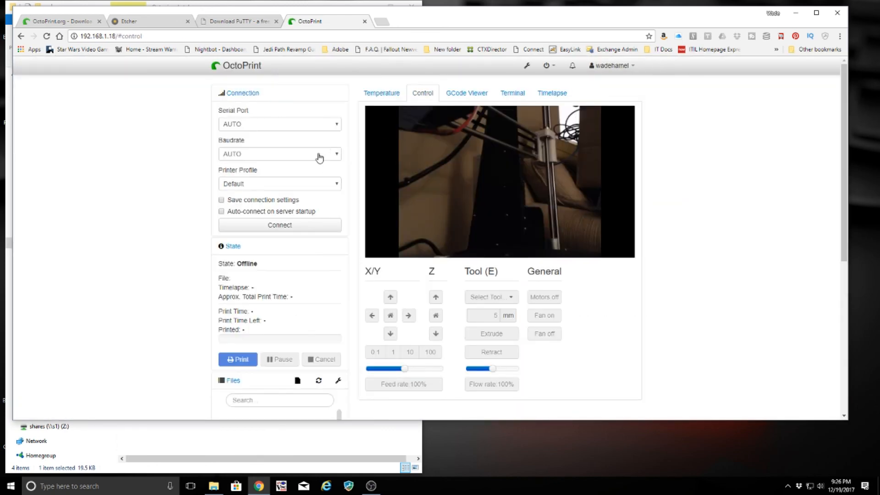
Keep Baudrate on AUTO, then show the Temperature graph with tool and bed targets off
left_click(324, 153)
left_click(140, 159)
left_click(381, 99)
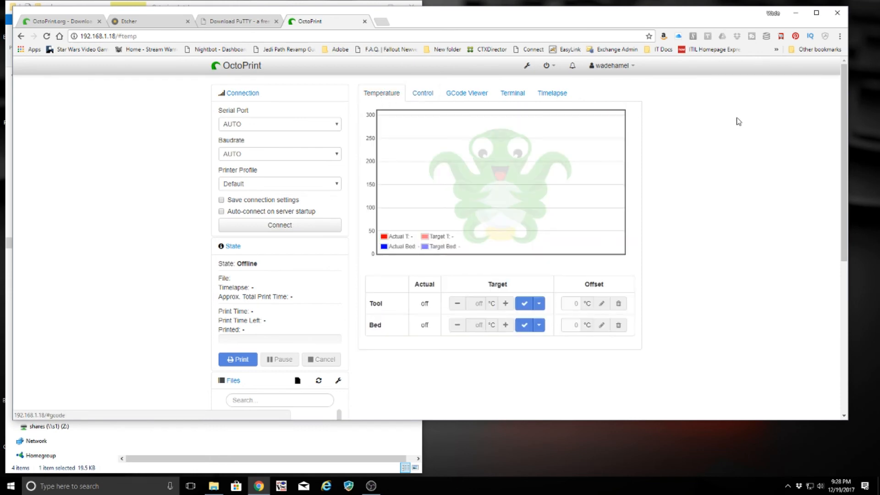